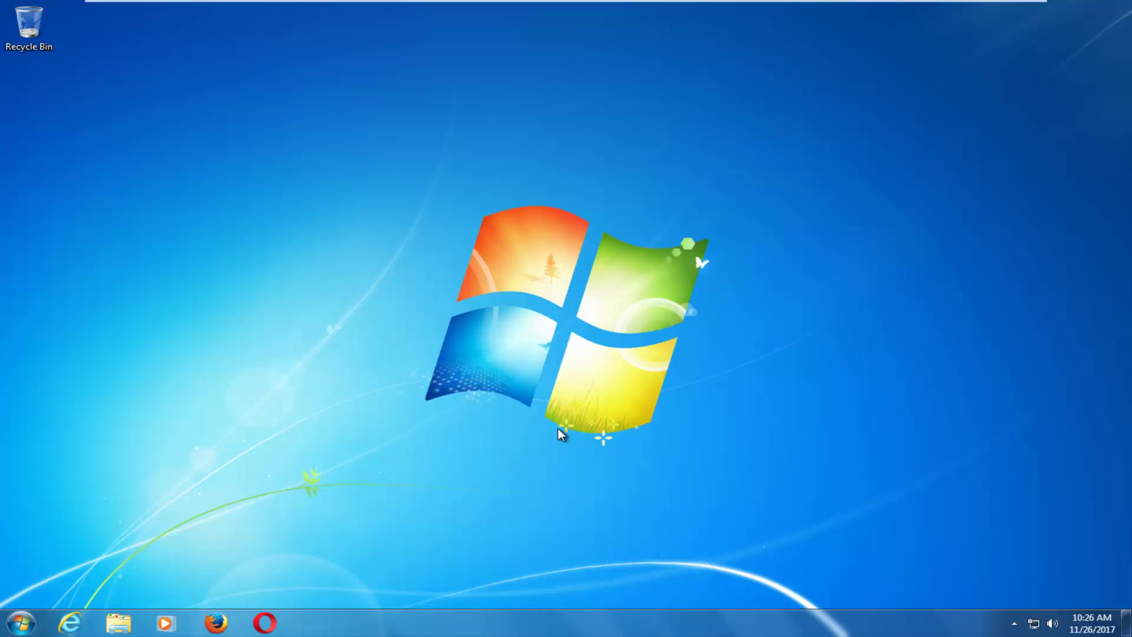
- In Firefox, search Google for 'windows 10 media creation tool' using the suggestion
click(212, 622)
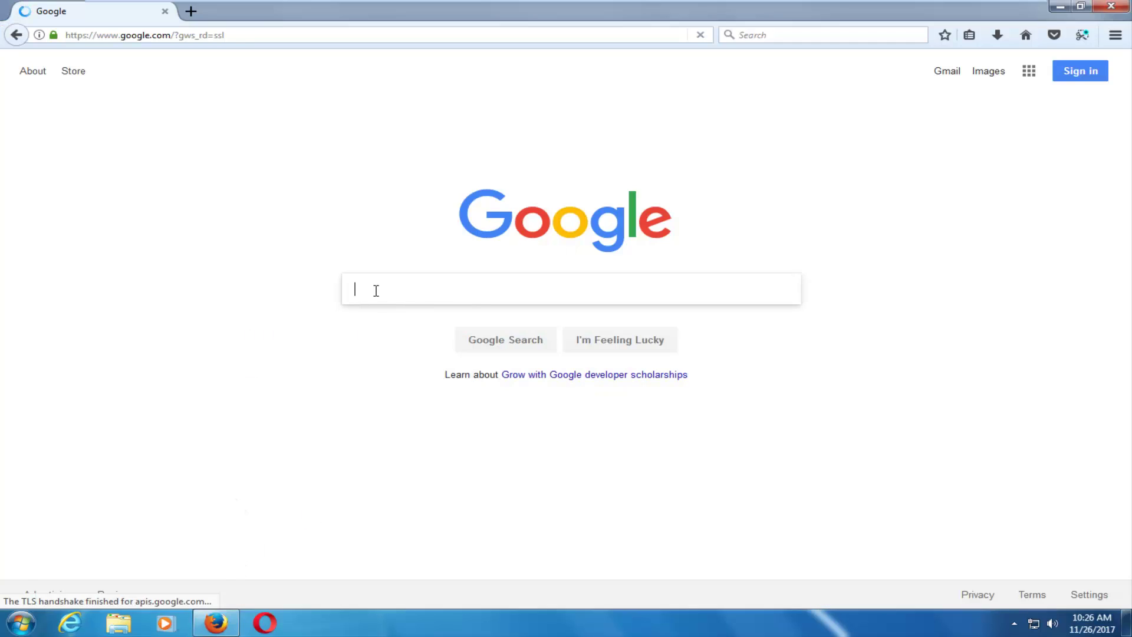
text(windows 10)
key(BackSpace)
text(10 media)
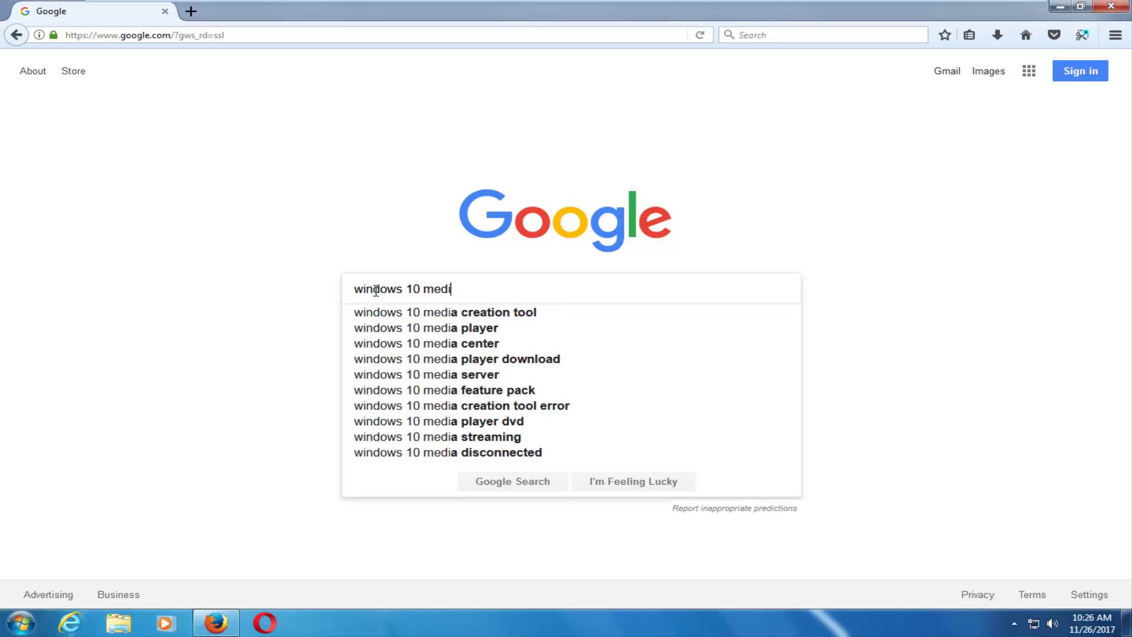
key(Down)
key(Return)
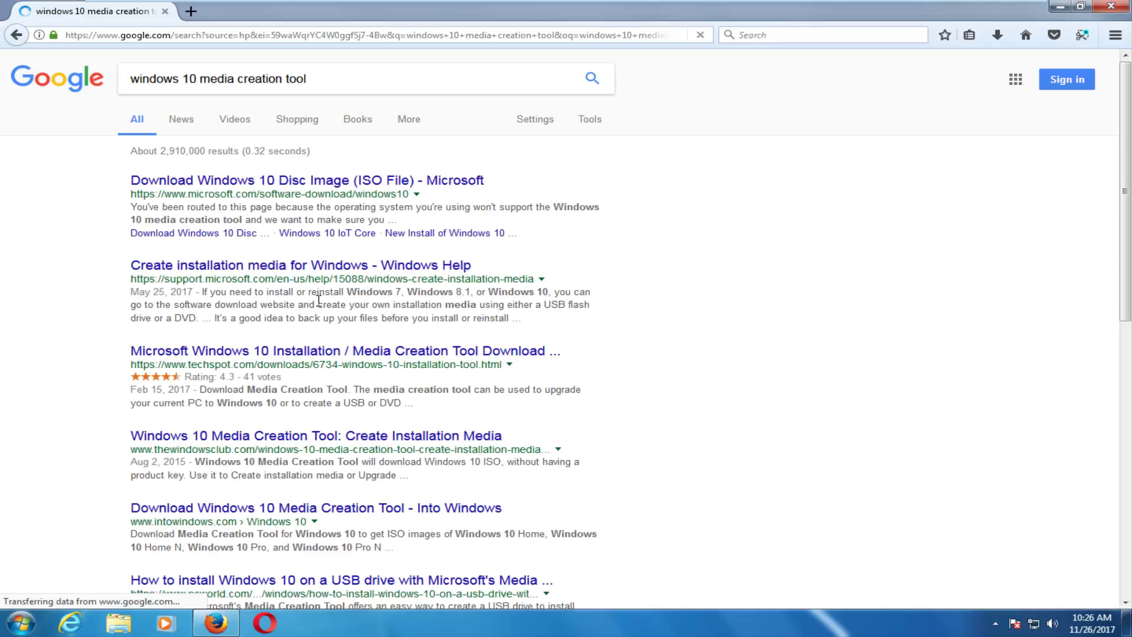
- Save MediaCreationTool.exe from Microsoft's Download Windows 10 page, then minimize Firefox
click(326, 182)
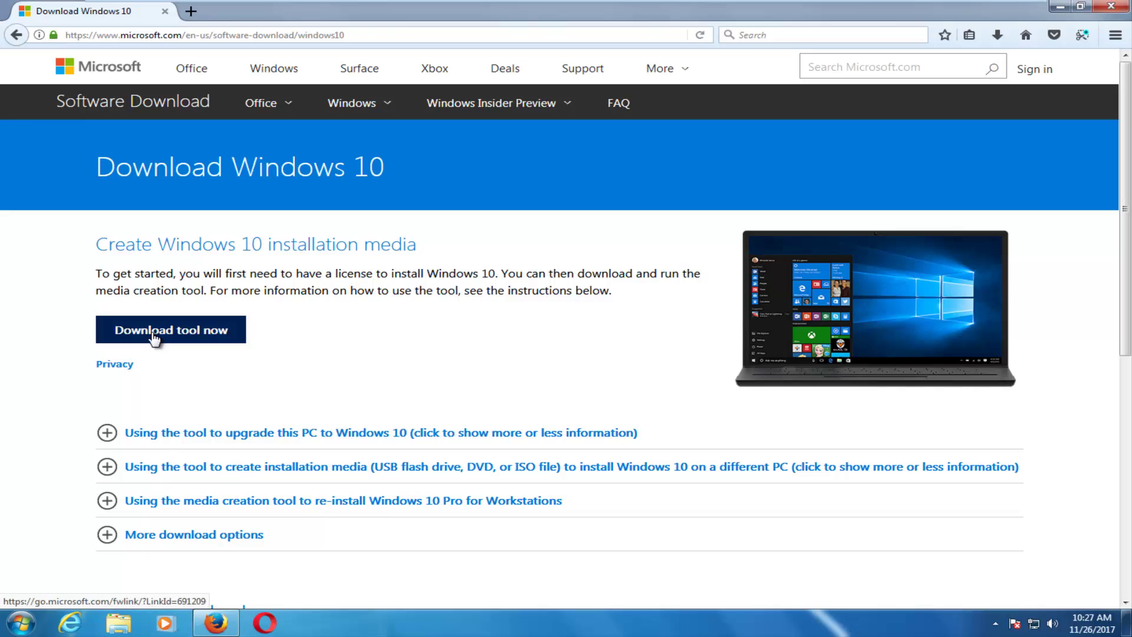
click(155, 339)
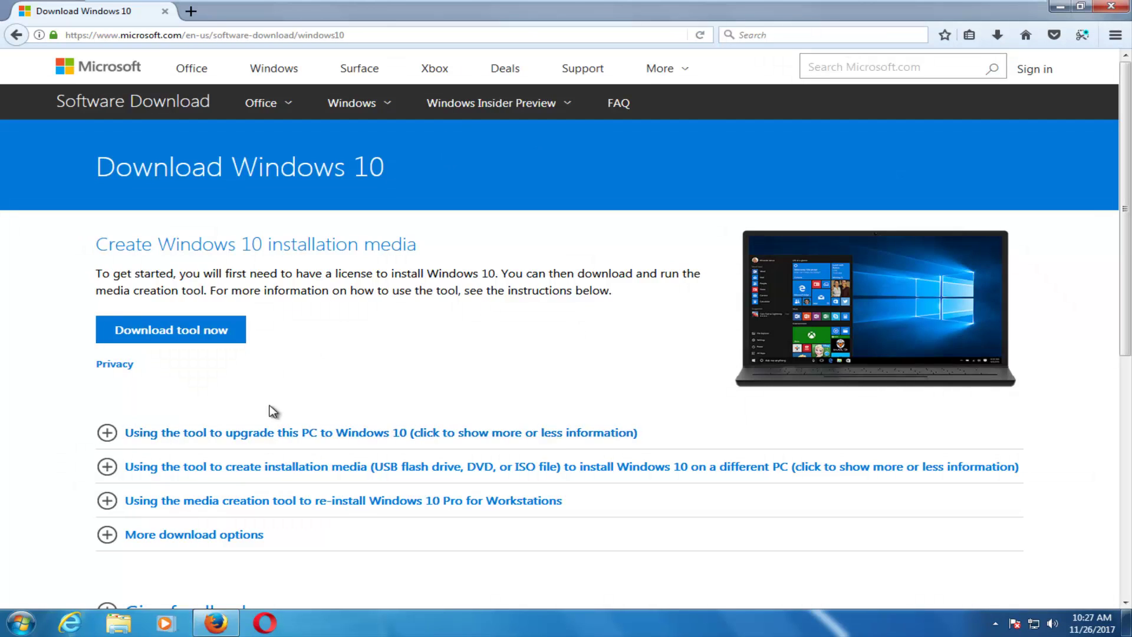
click(154, 338)
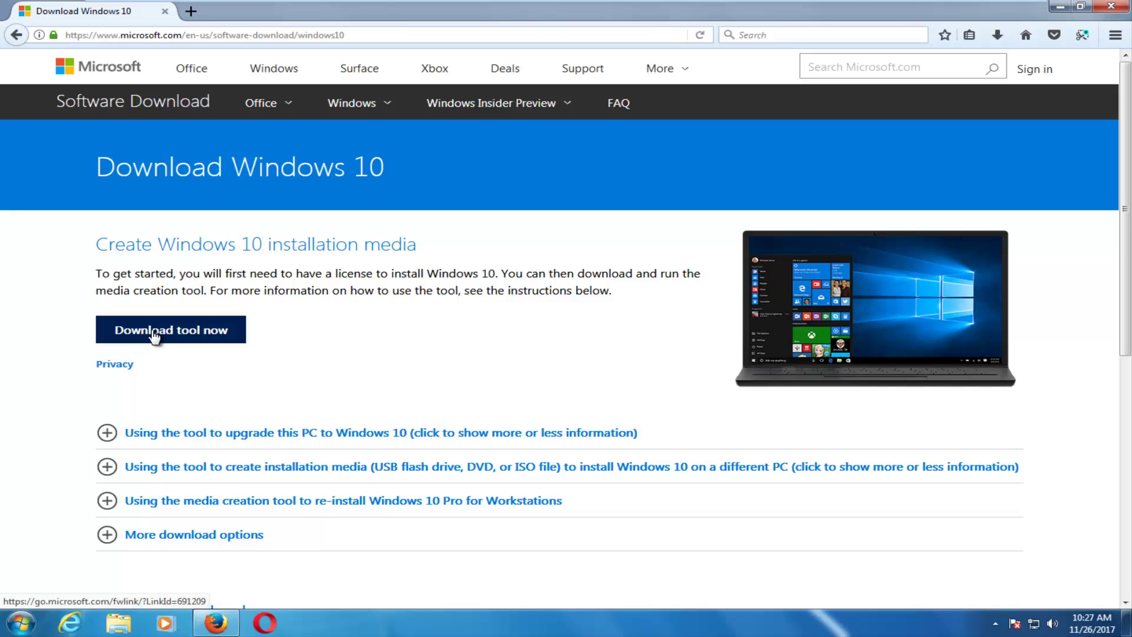
click(627, 352)
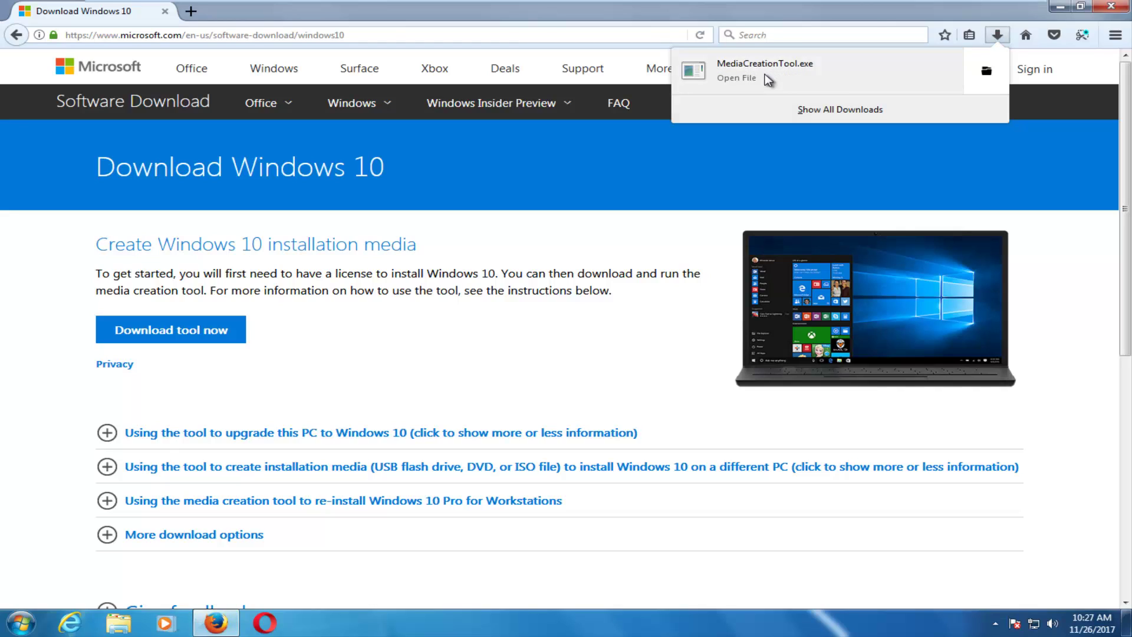
click(772, 75)
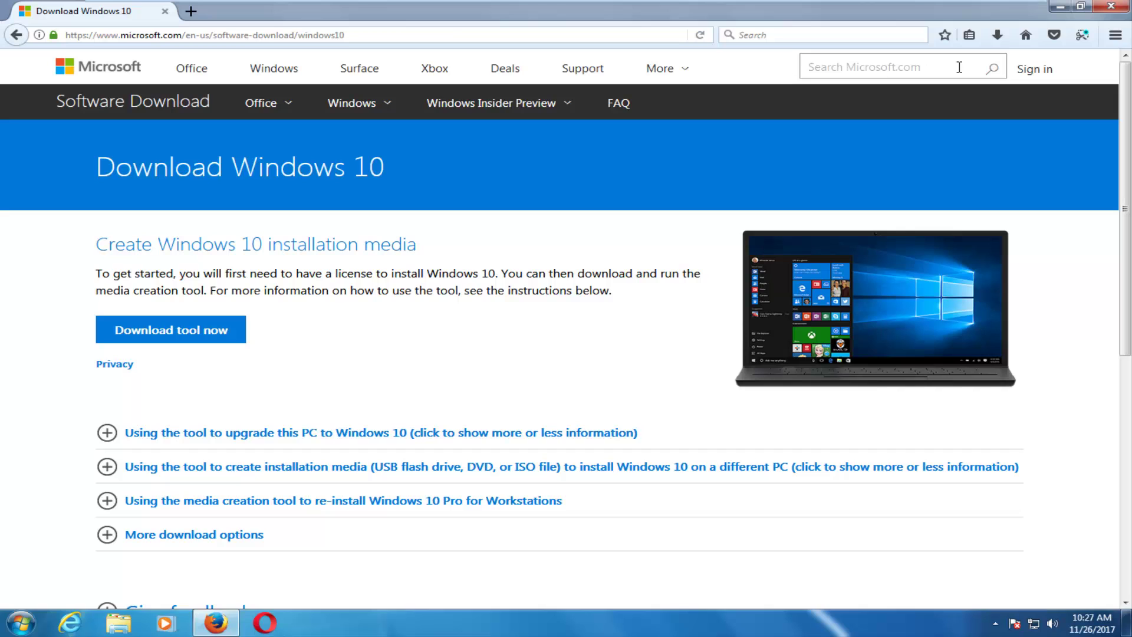
click(1060, 6)
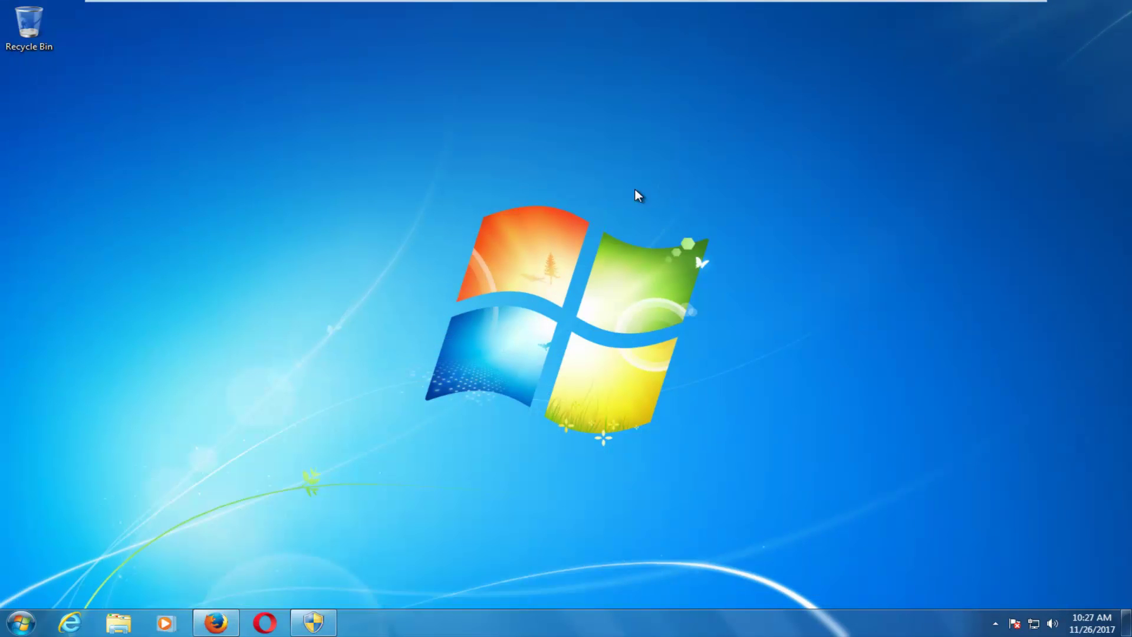
- Launch MediaCreationTool.exe and approve its UAC prompt with Yes
click(313, 623)
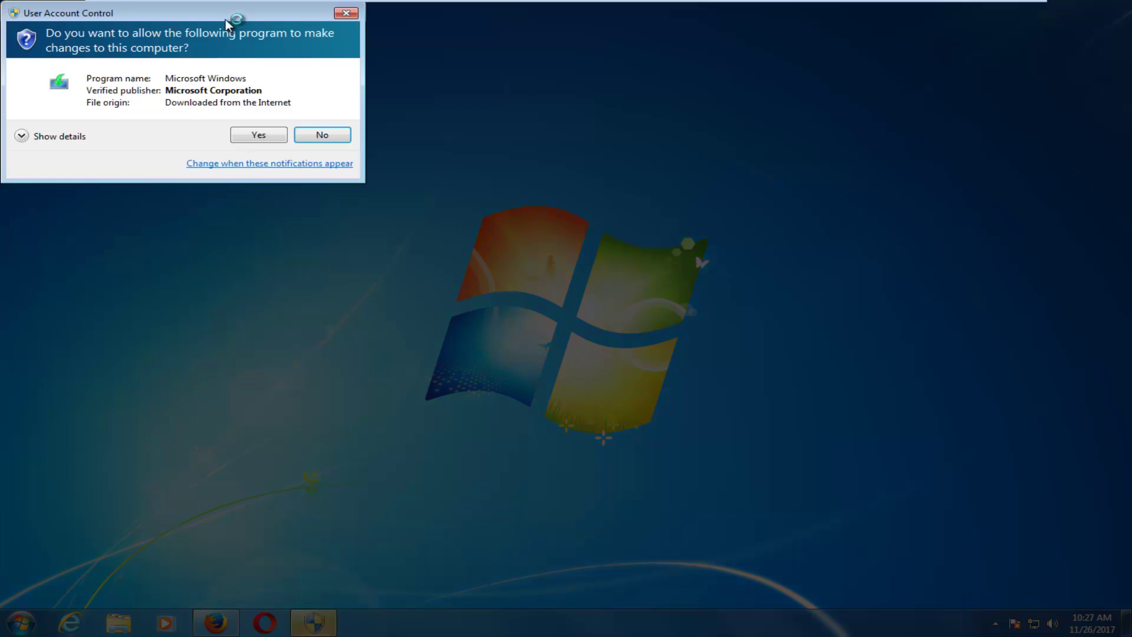
click(627, 339)
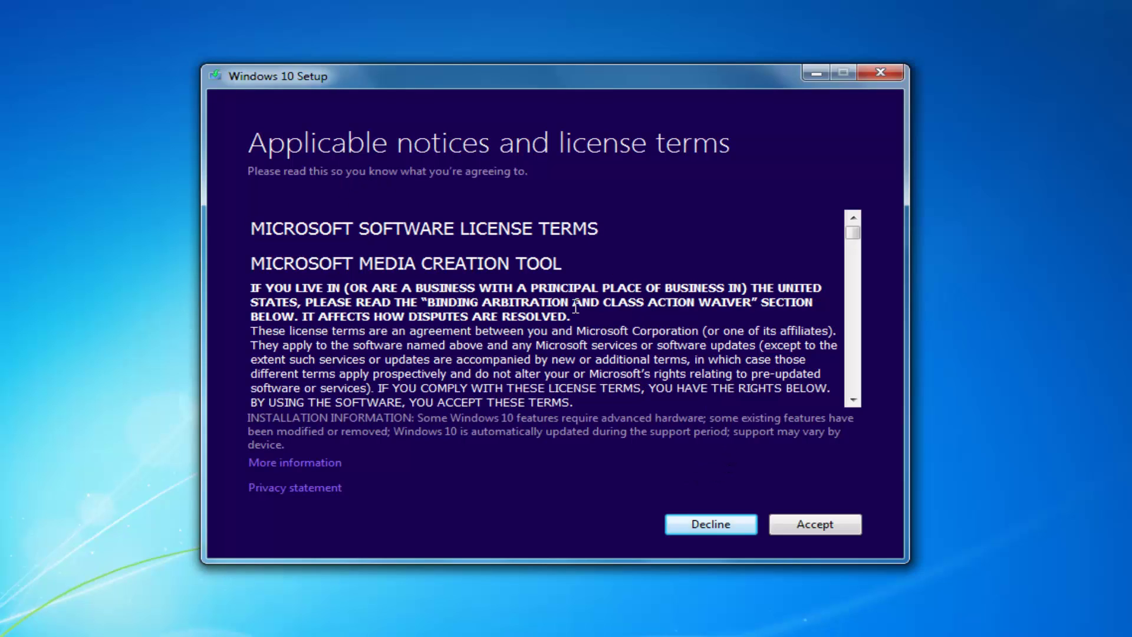
- Accept the license and choose 'Create installation media (USB flash drive, DVD, or ISO file) for another PC'
click(809, 526)
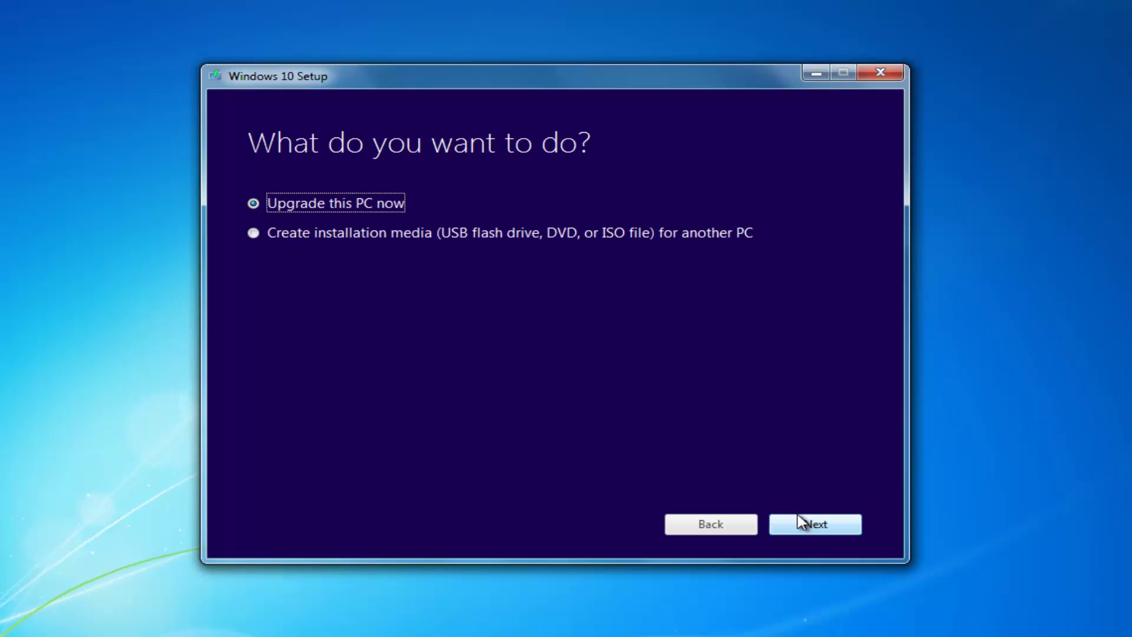
click(322, 235)
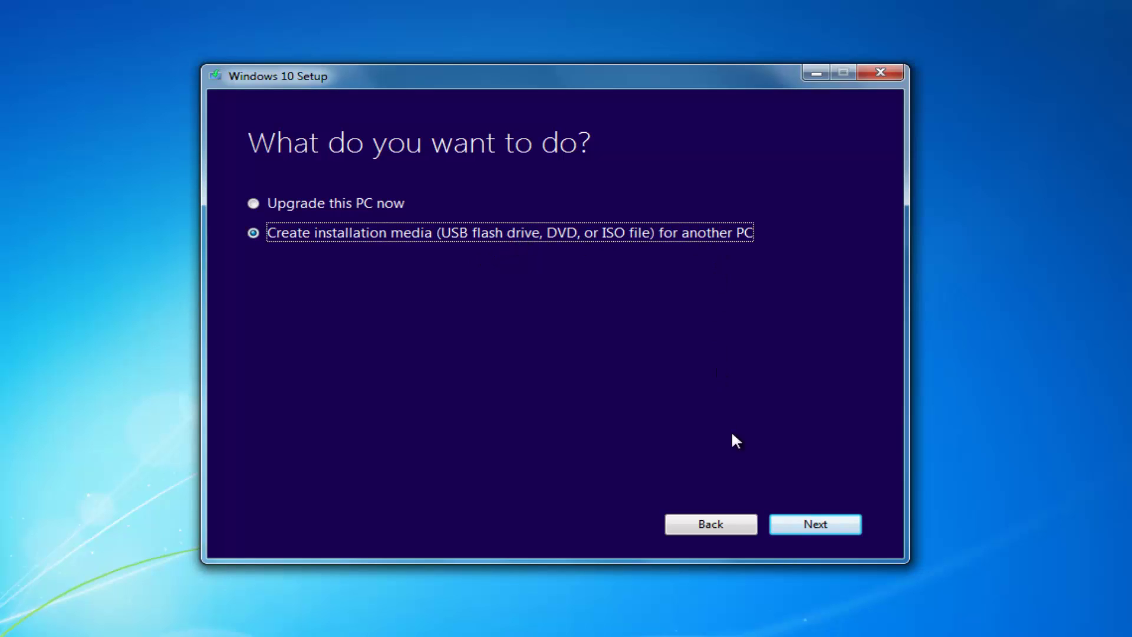
click(797, 523)
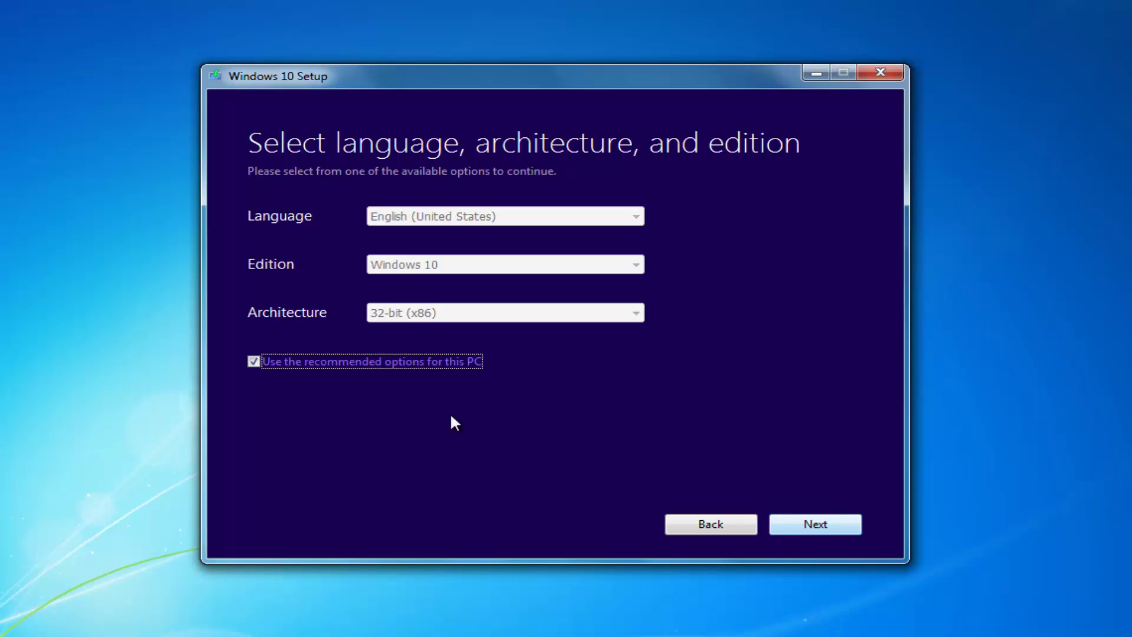
- Leave 'Use the recommended options for this PC' unchecked and go on to the media choice
click(251, 361)
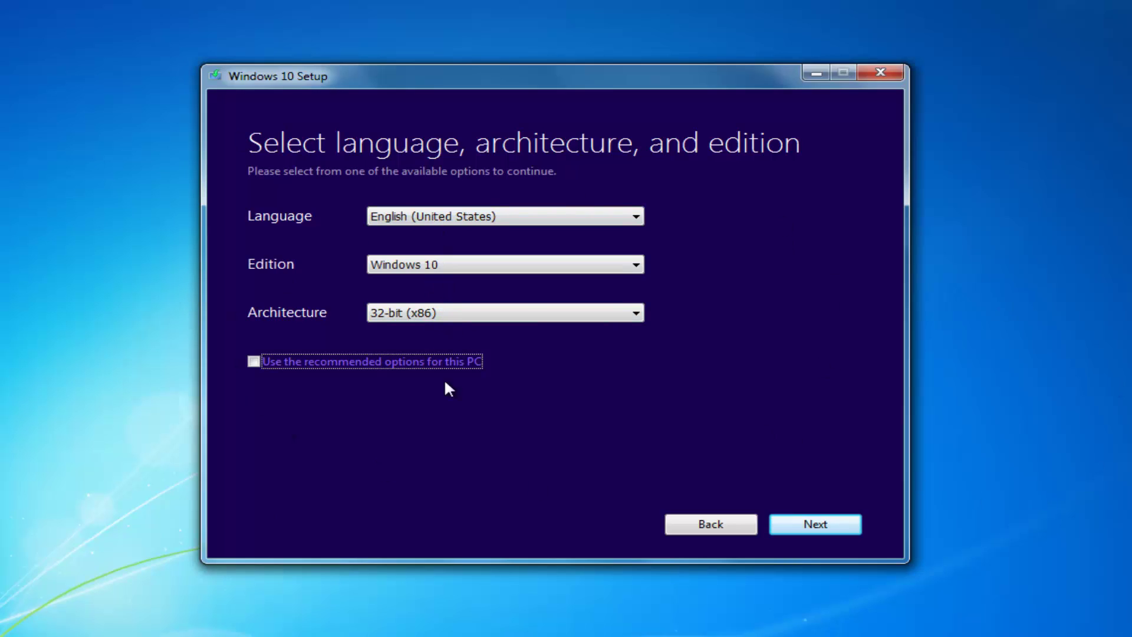
click(29, 183)
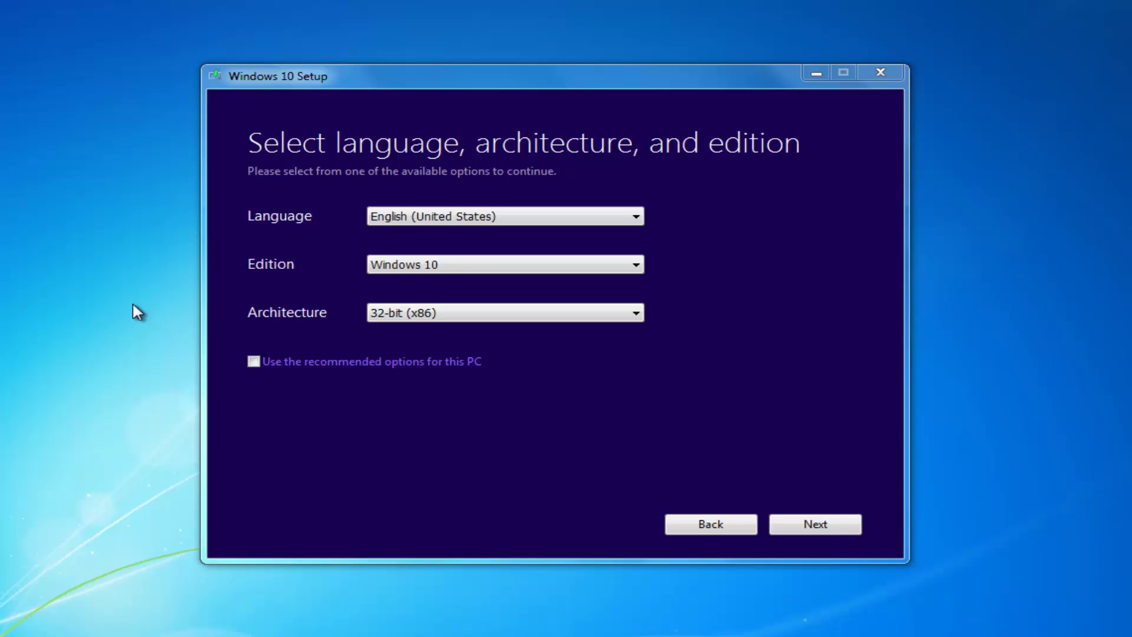
click(266, 362)
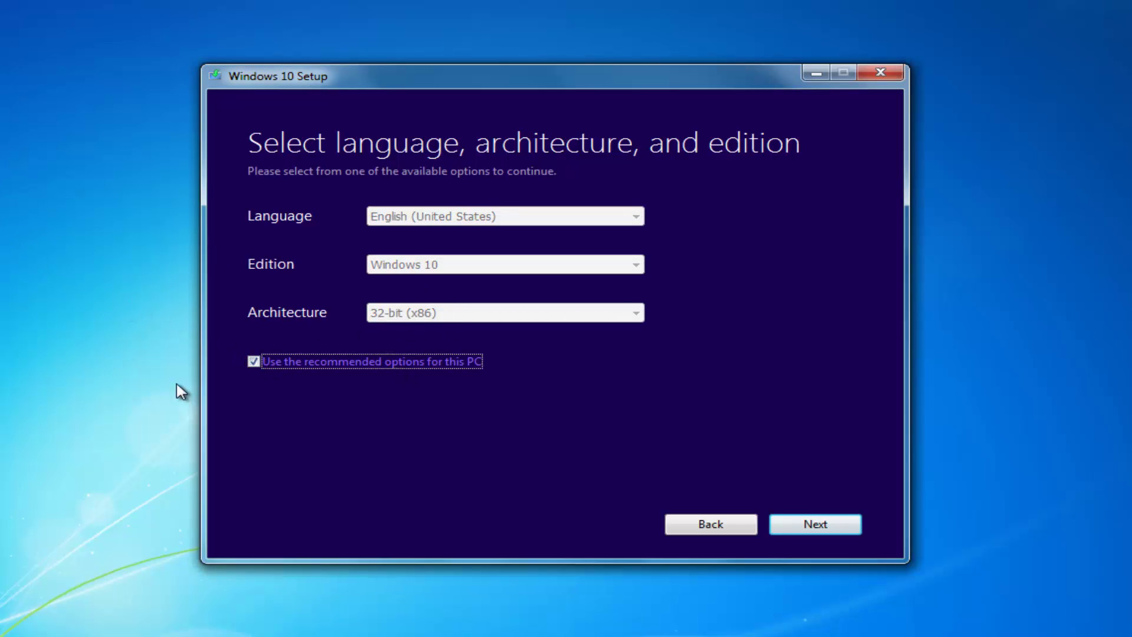
click(253, 364)
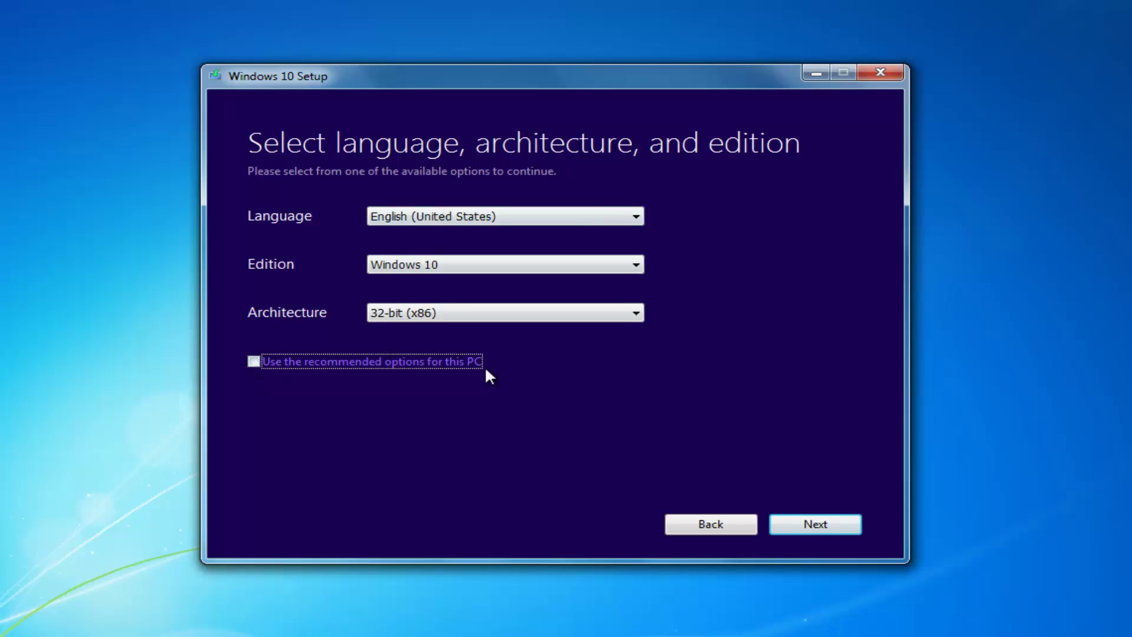
click(816, 526)
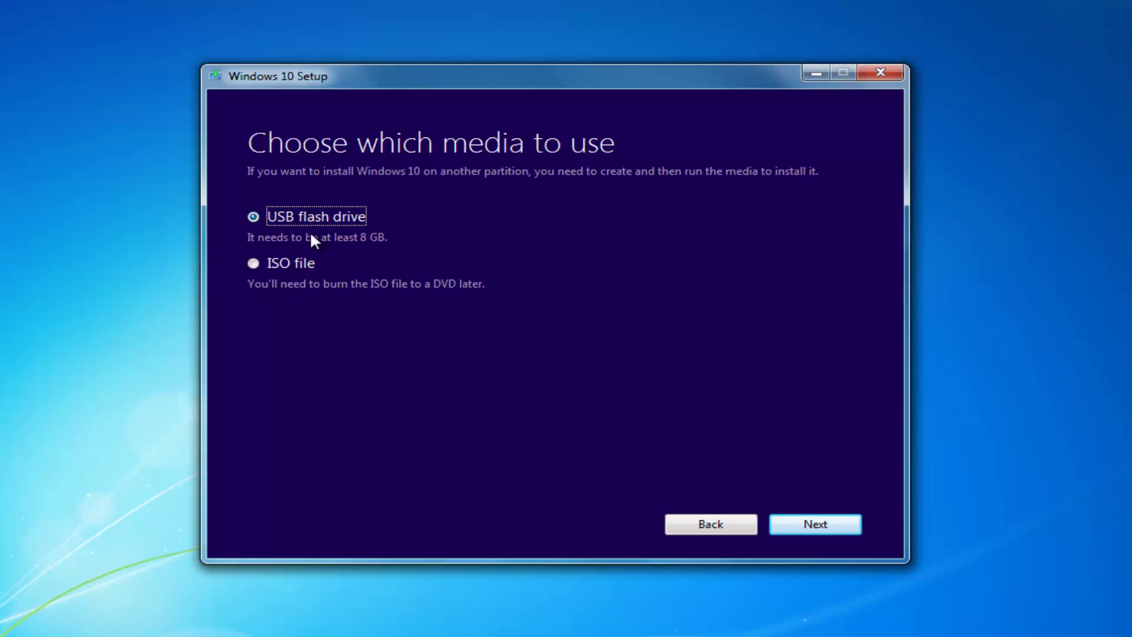
- Select ISO file as the media type and continue to the Select a path dialog
click(267, 264)
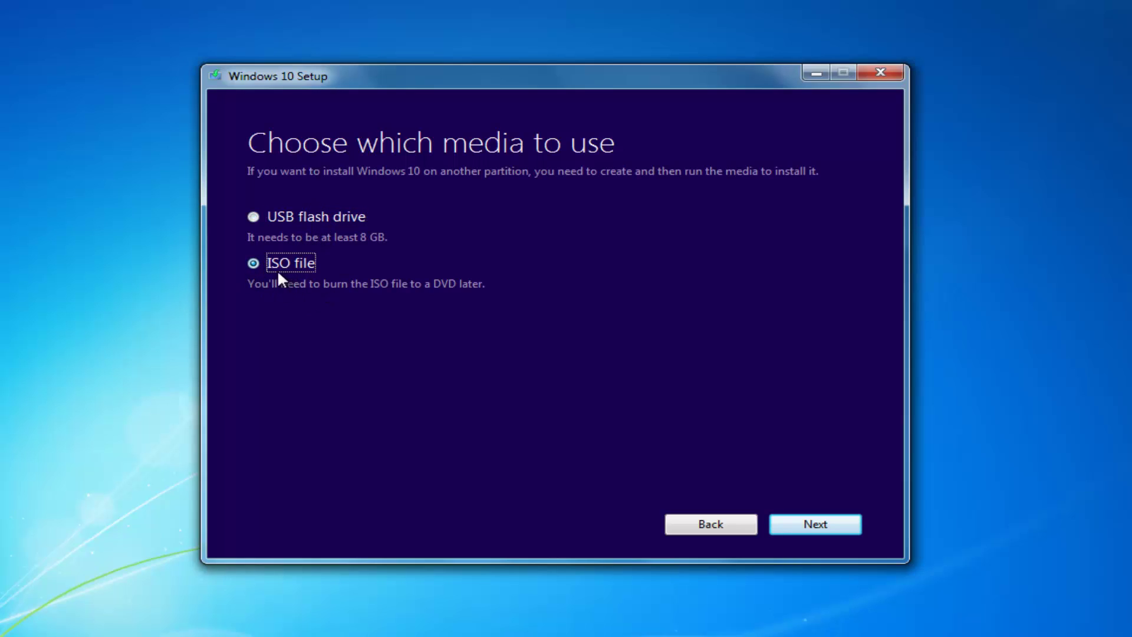
click(265, 218)
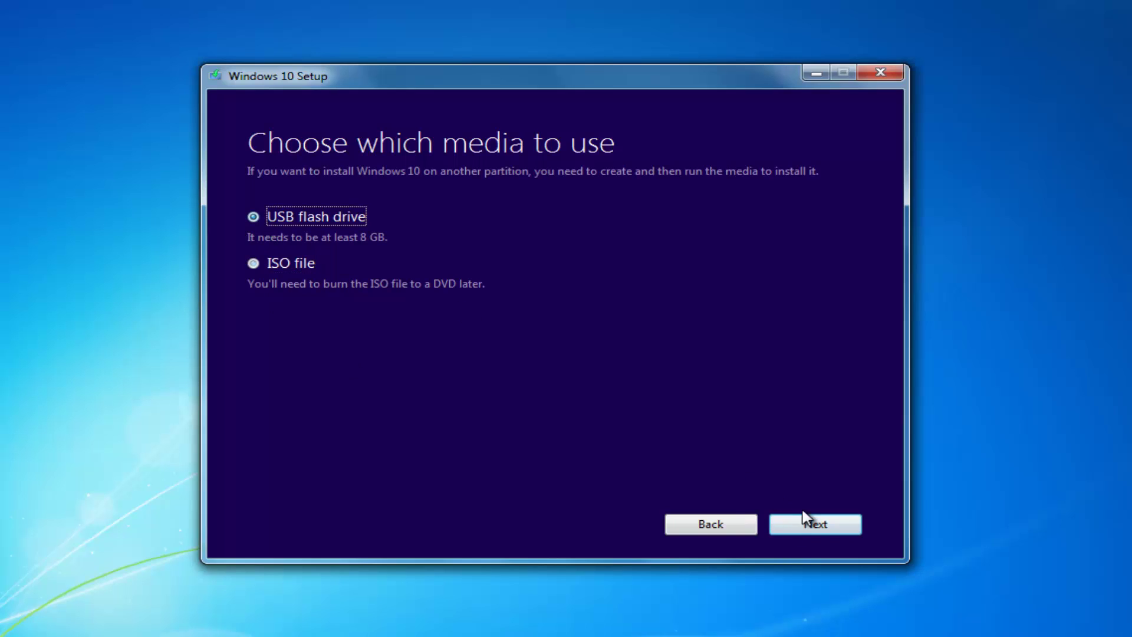
click(806, 526)
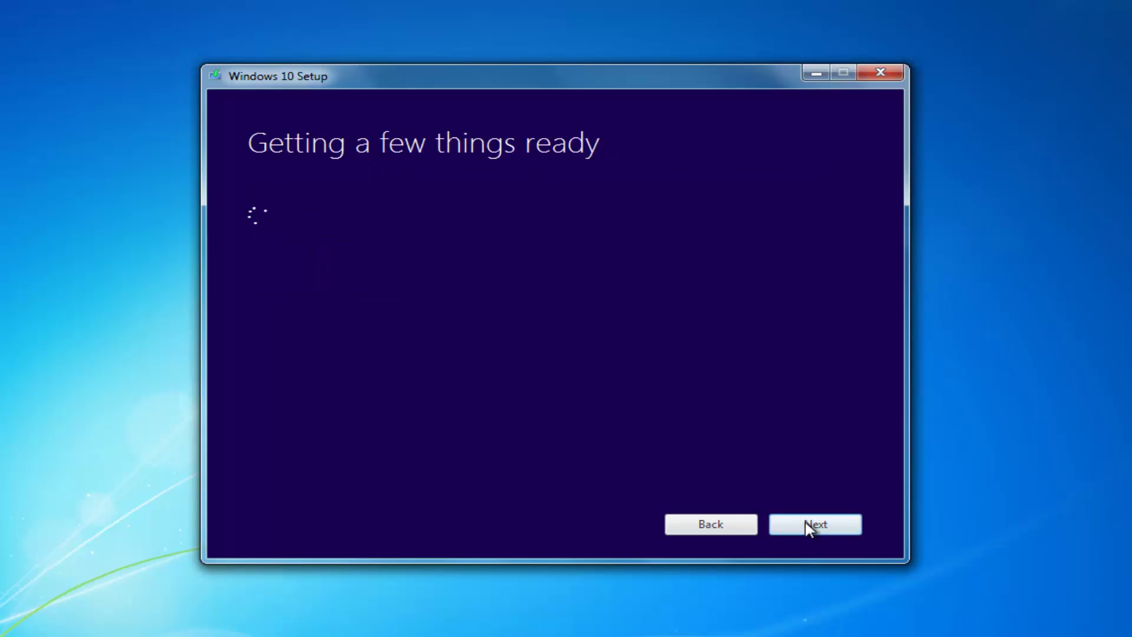
click(694, 527)
click(277, 264)
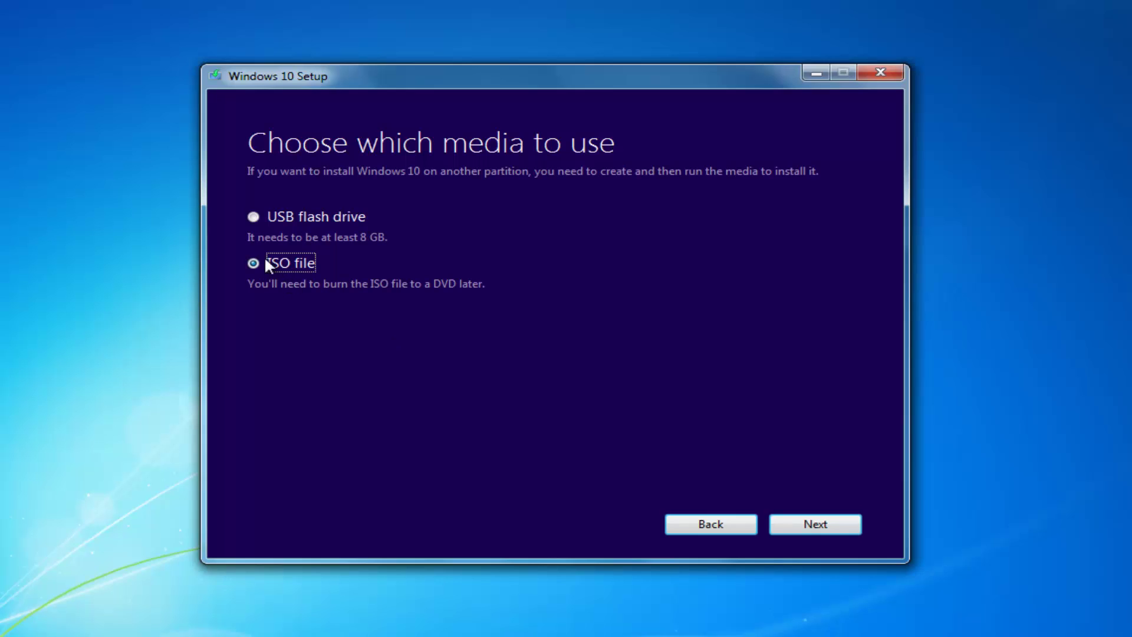
click(789, 526)
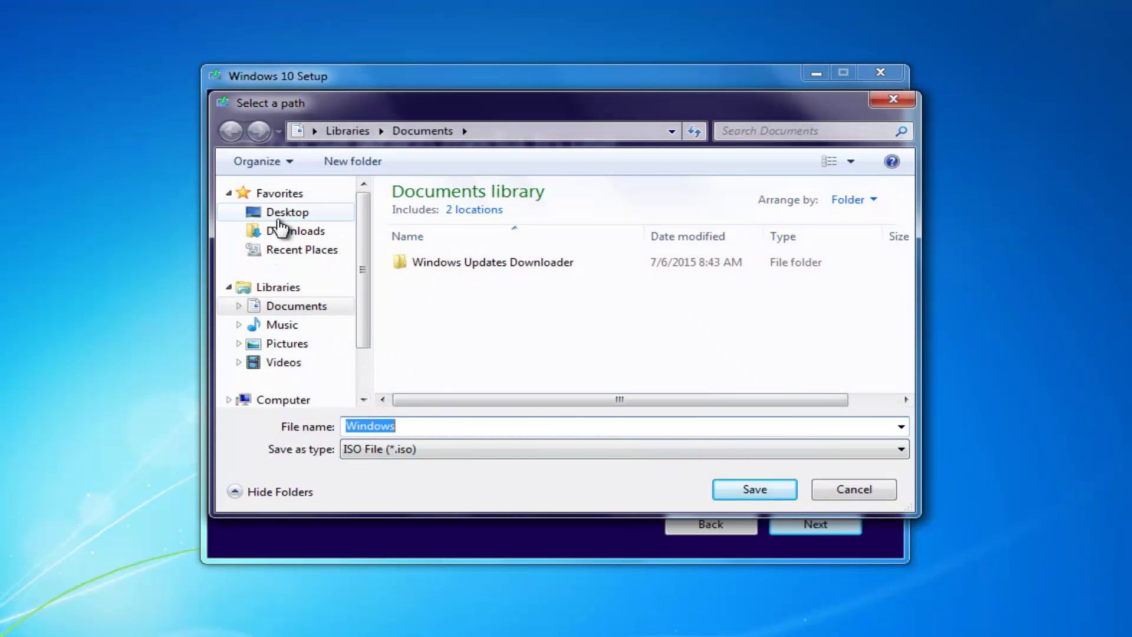
- Save the ISO as 'Windows' on the Desktop
click(278, 219)
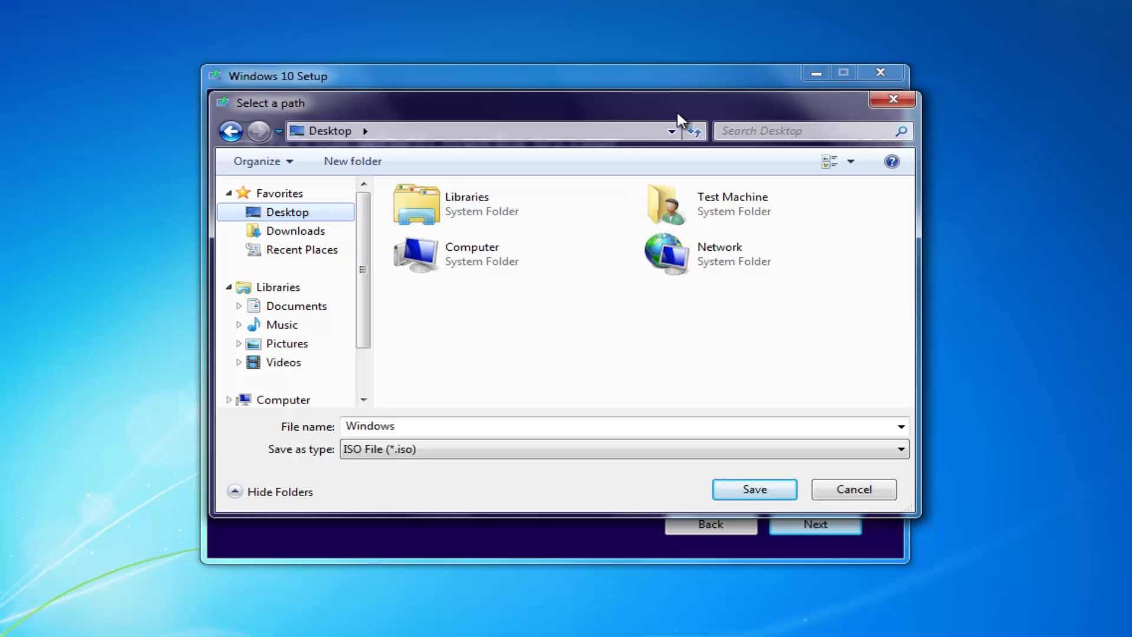
key(Escape)
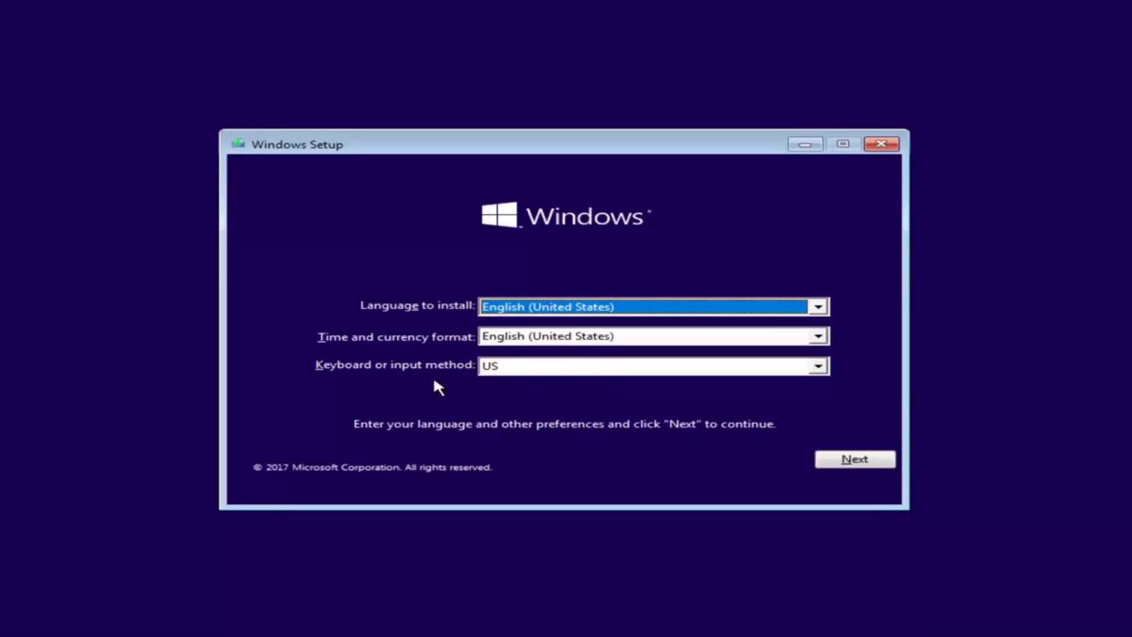
- Keep English (United States) with US keyboard and choose Install now
click(825, 462)
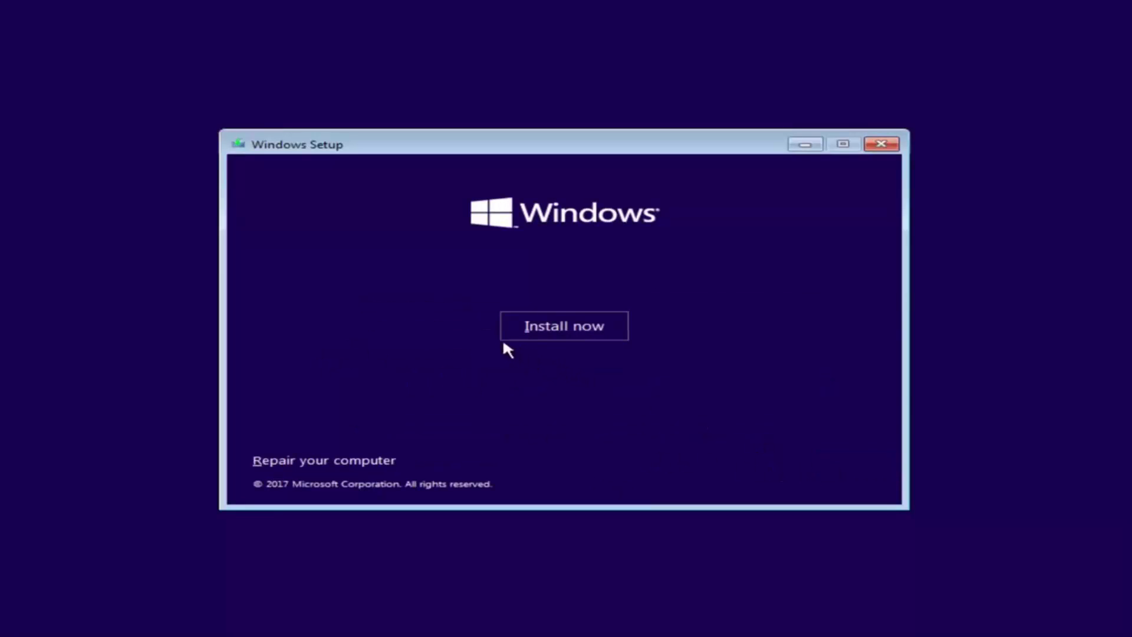
click(541, 330)
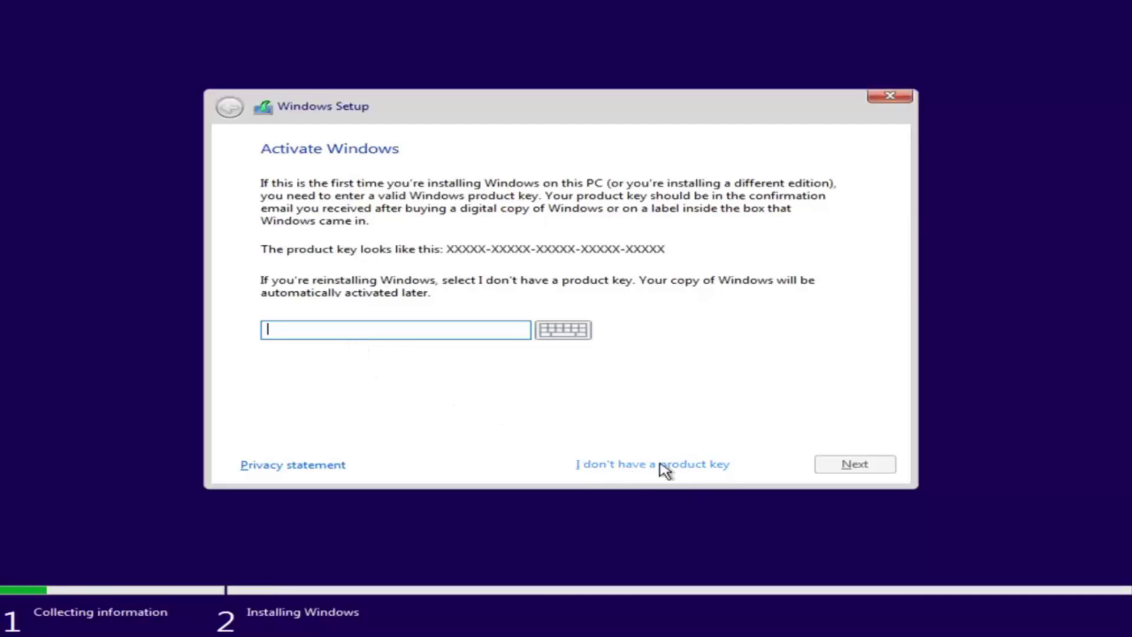
- Choose 'I don't have a product key' and select Windows 10 Pro (x86) as the edition
click(607, 465)
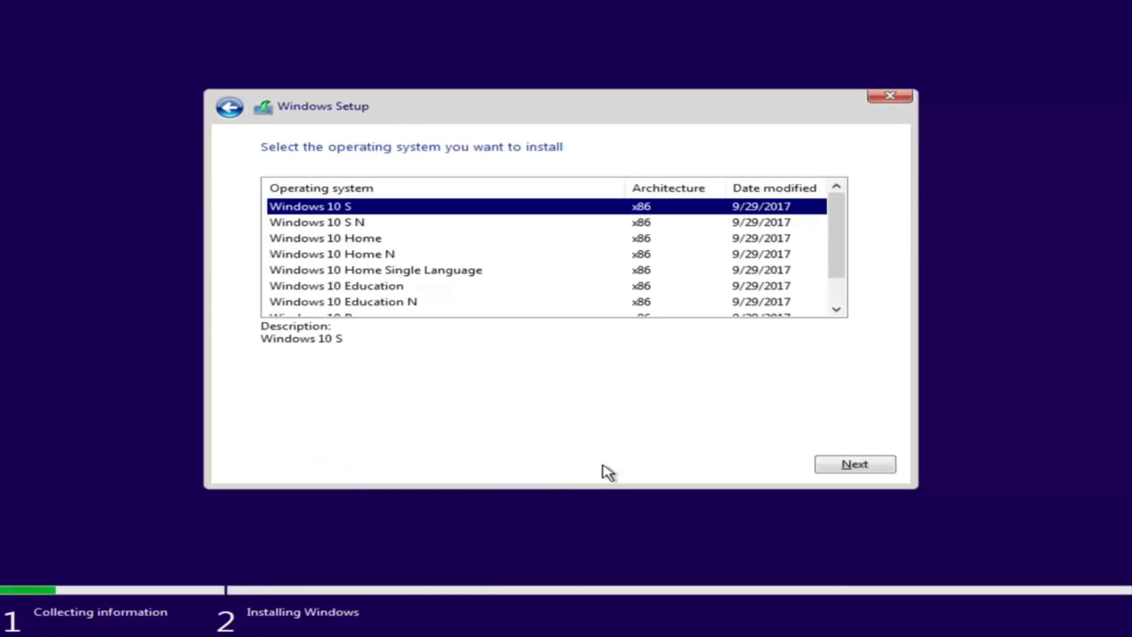
drag(833, 233, 548, 197)
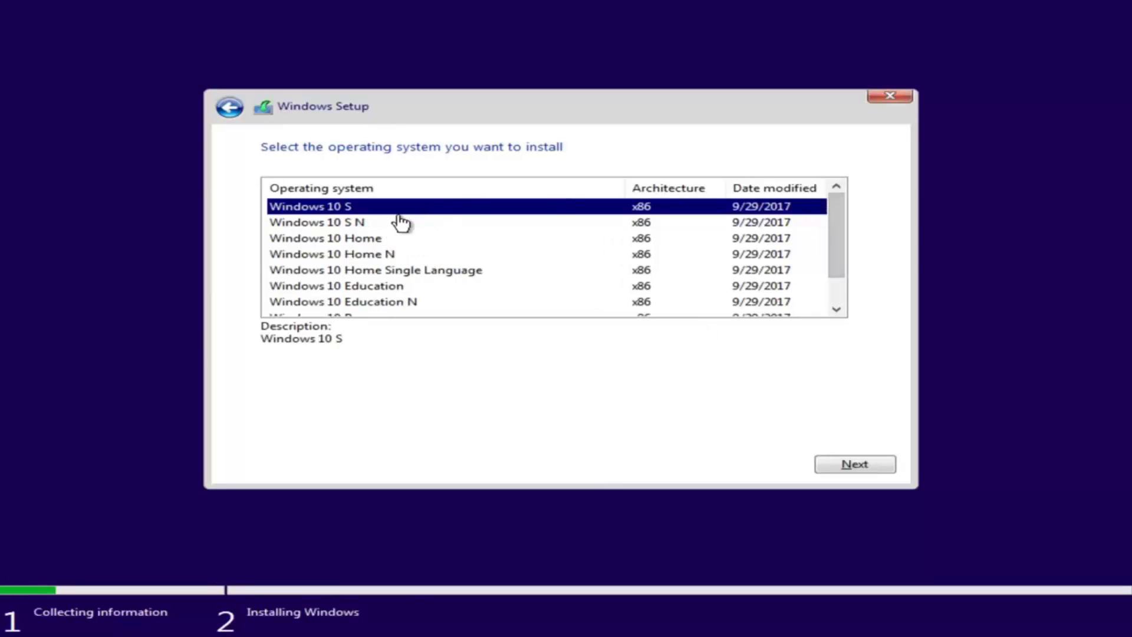
click(360, 237)
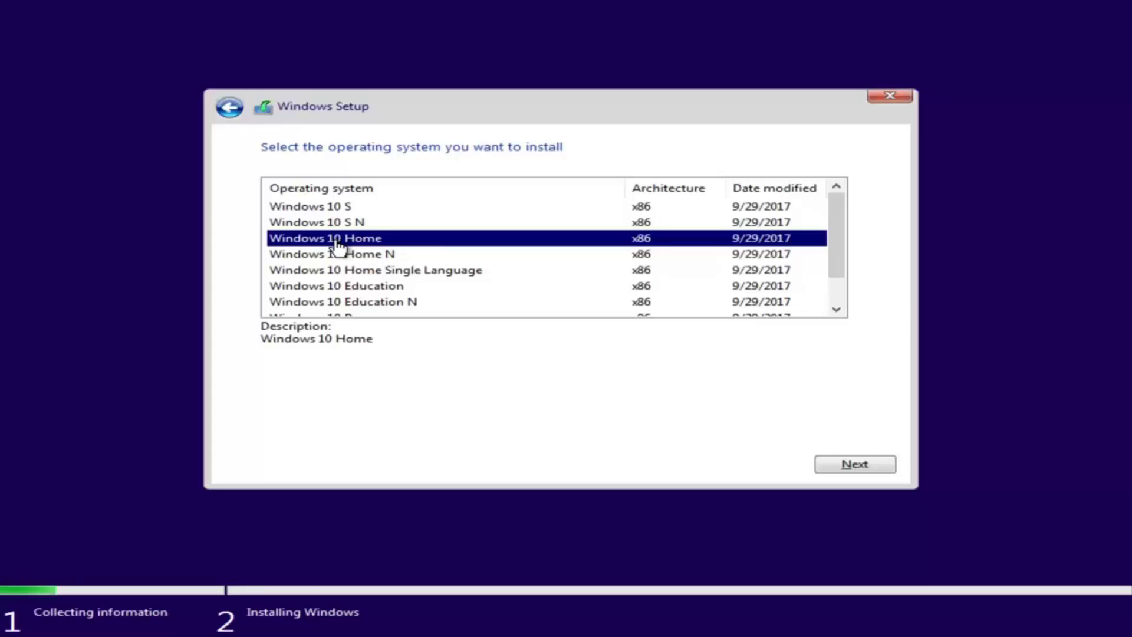
scroll(404, 263, down, 1)
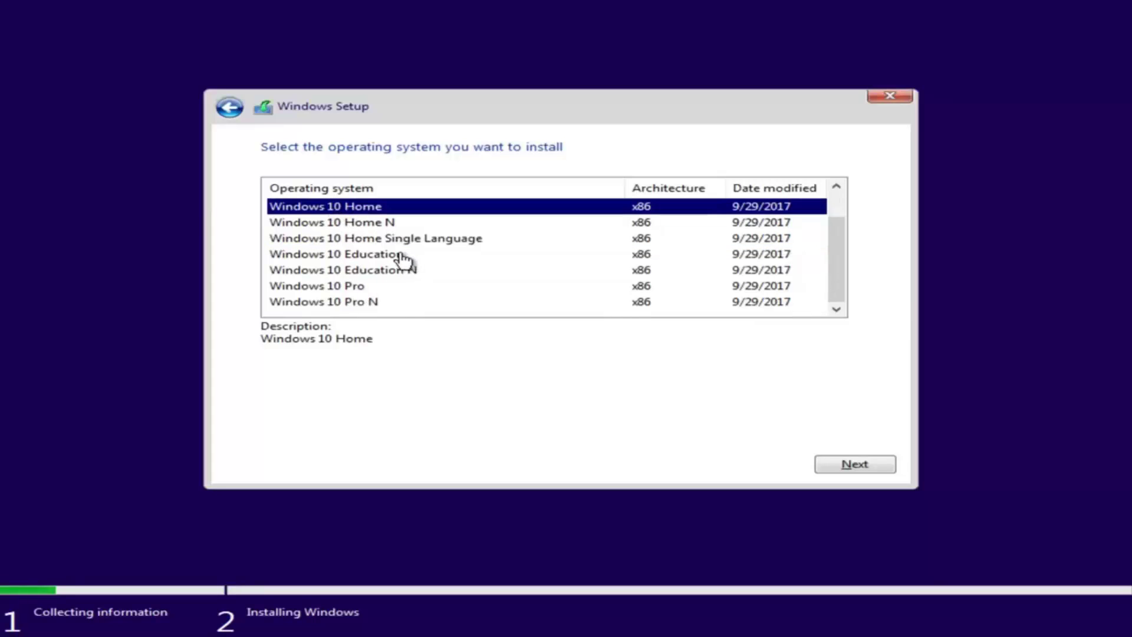
click(294, 286)
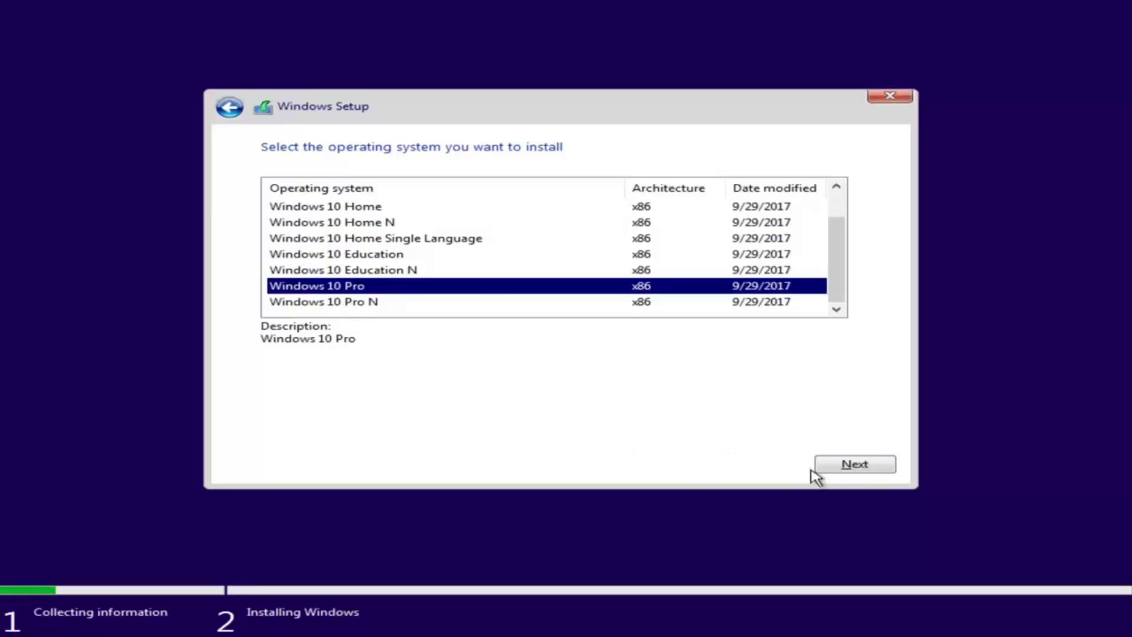
click(849, 464)
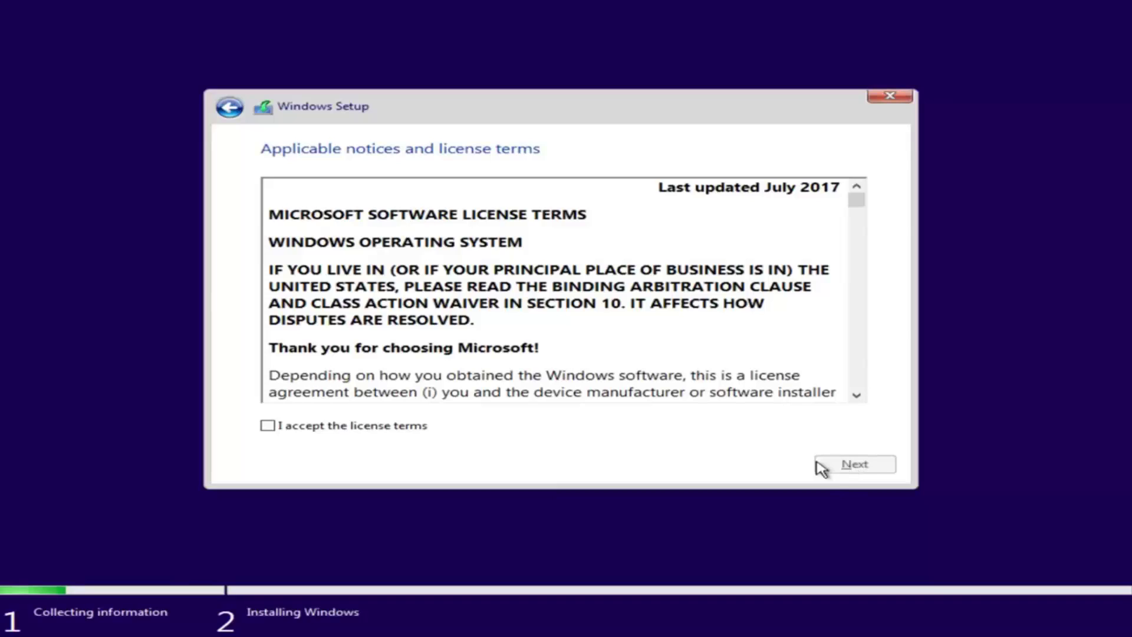
- Tick 'I accept the license terms' and go on to the installation type page
click(267, 427)
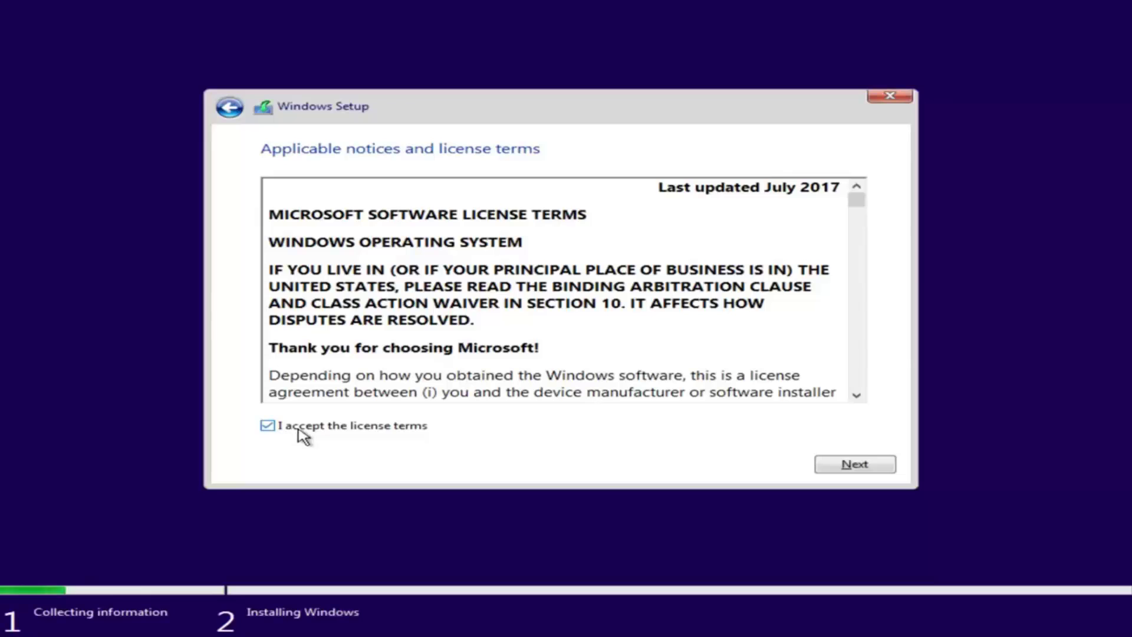
mouse_move(858, 199)
mouse_down()
mouse_move(854, 247)
mouse_move(857, 189)
mouse_up()
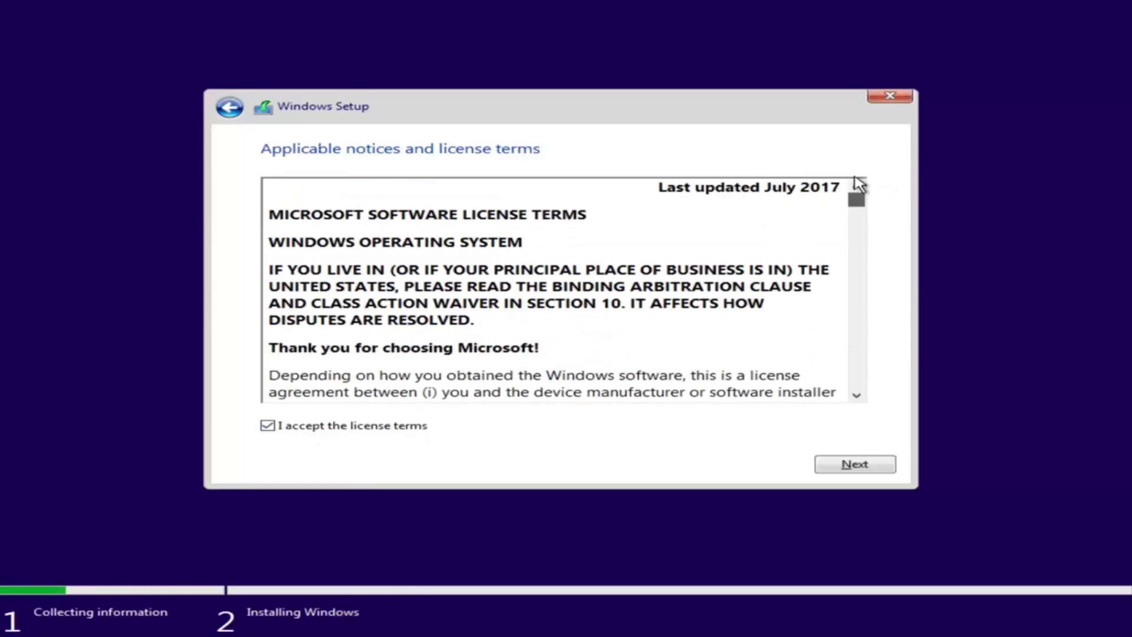
click(849, 470)
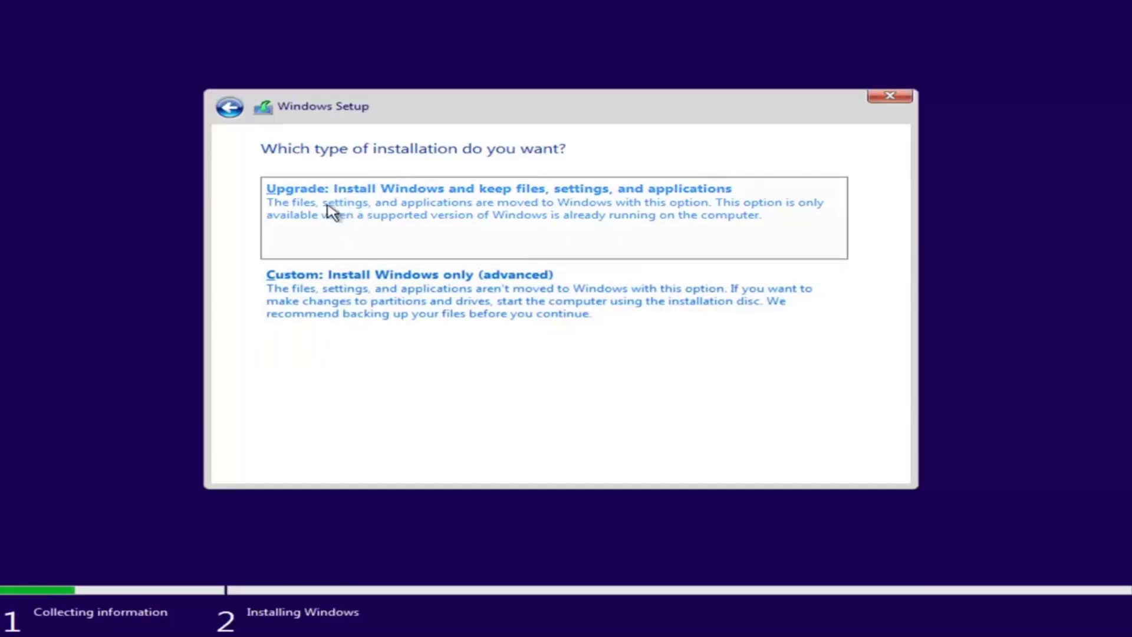
- Choose the custom Windows-only install and install onto Drive 0's 25.0 GB unallocated space
click(334, 318)
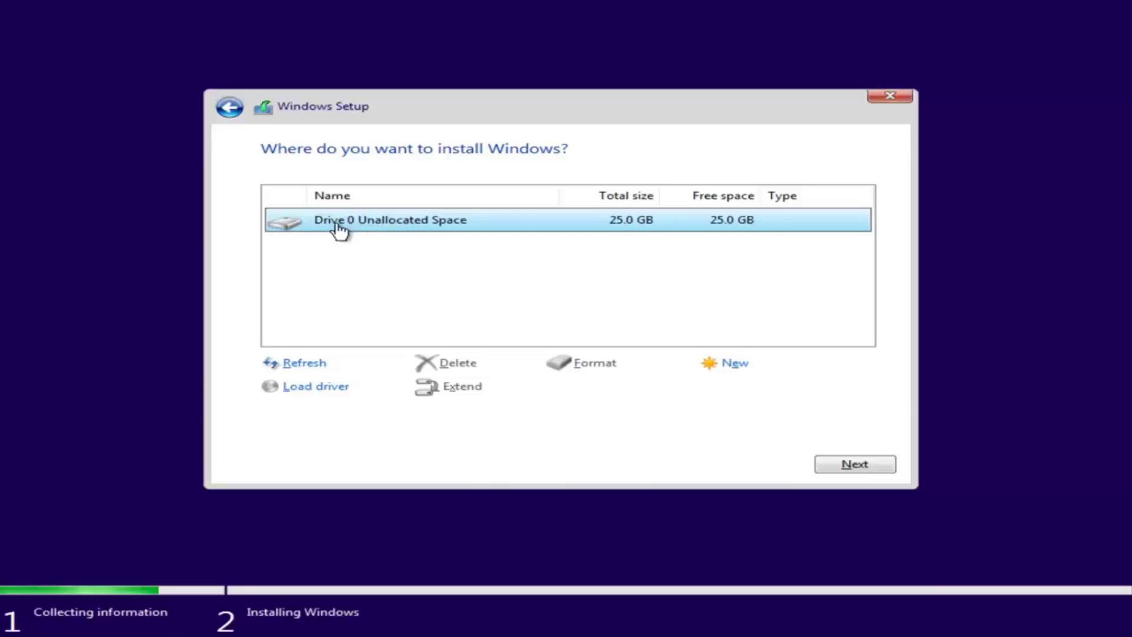
click(855, 463)
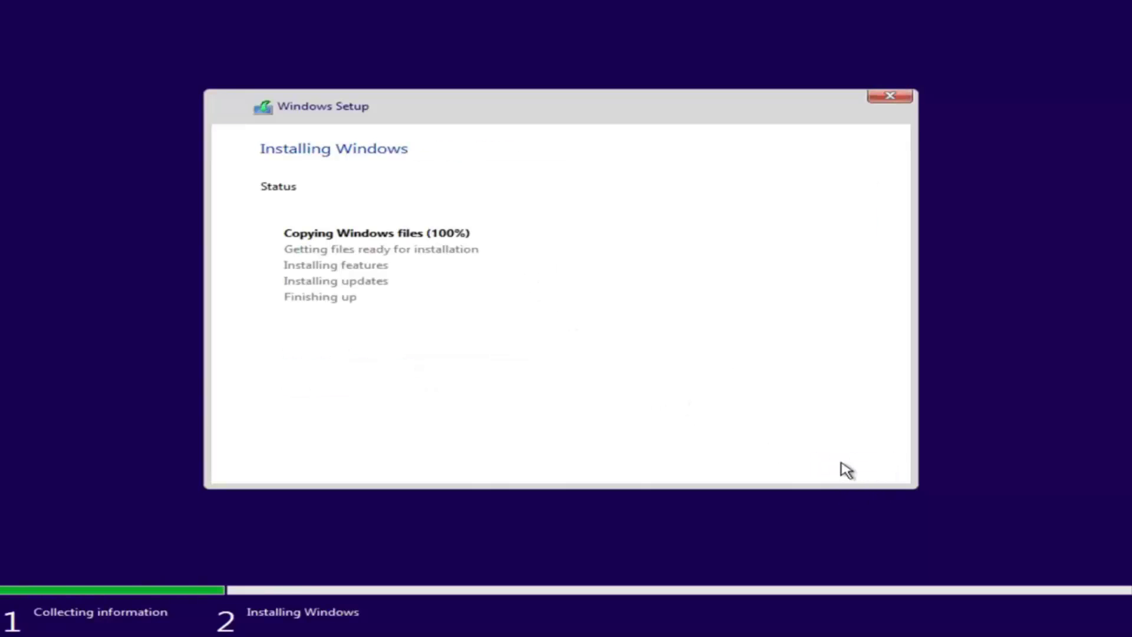
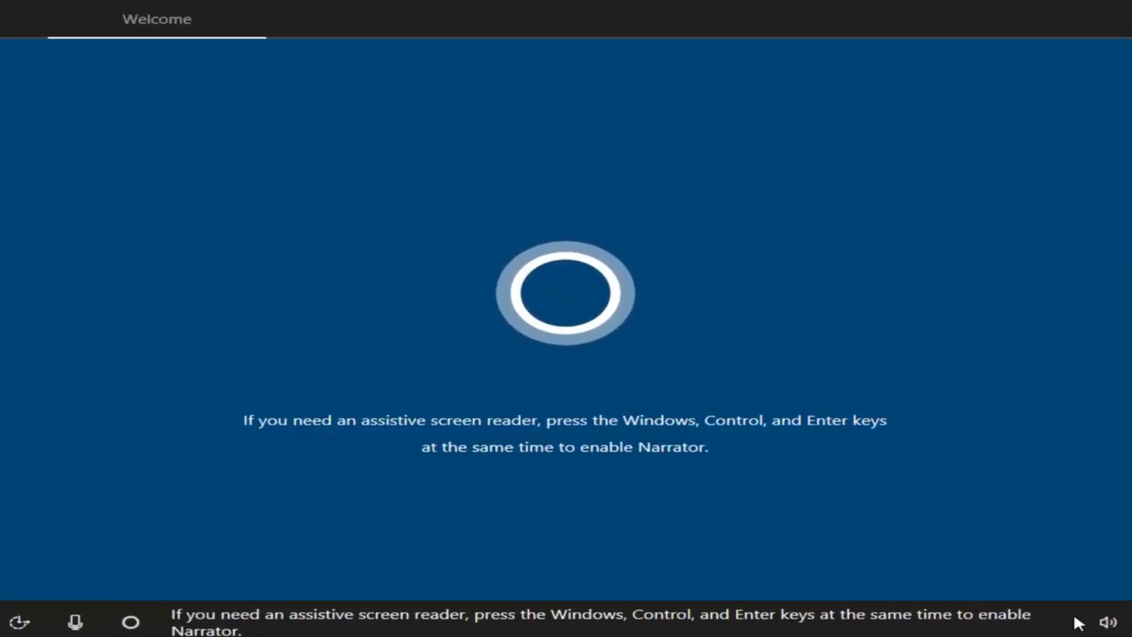
- Unmute sound, choose the United States region and US keyboard, and add no second layout
click(1108, 623)
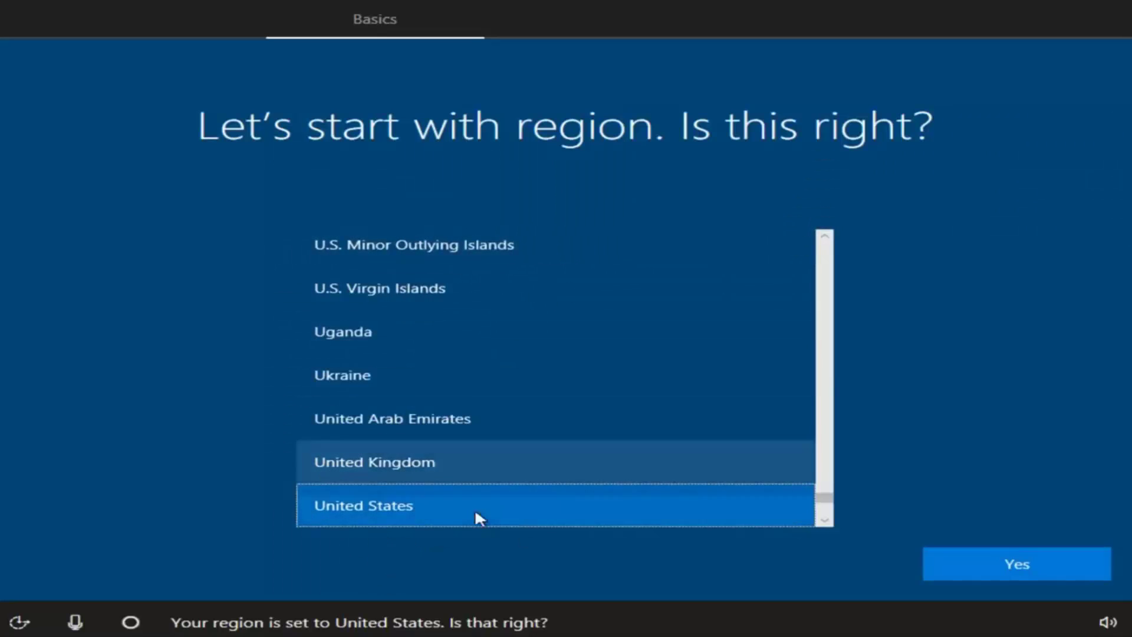
click(986, 563)
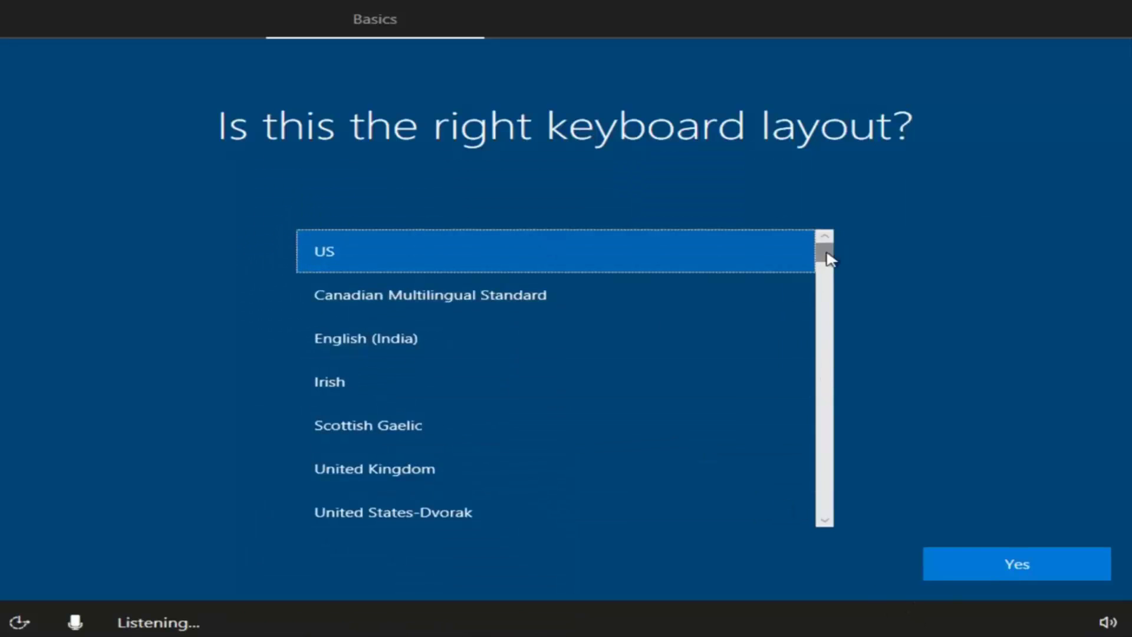
drag(825, 253, 826, 223)
click(993, 561)
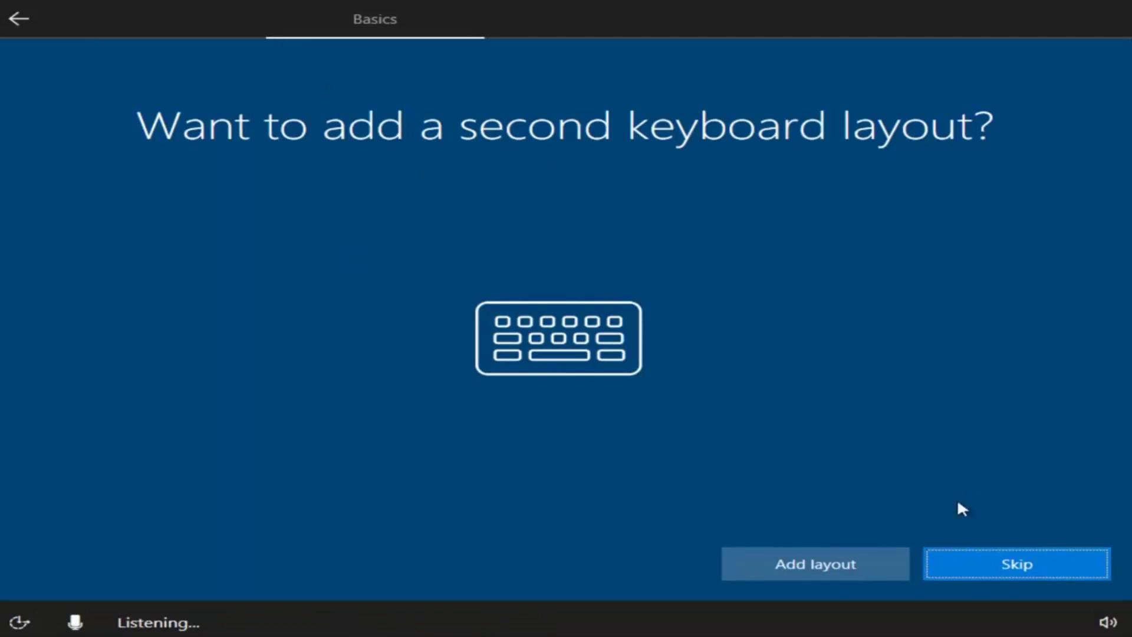
click(1011, 561)
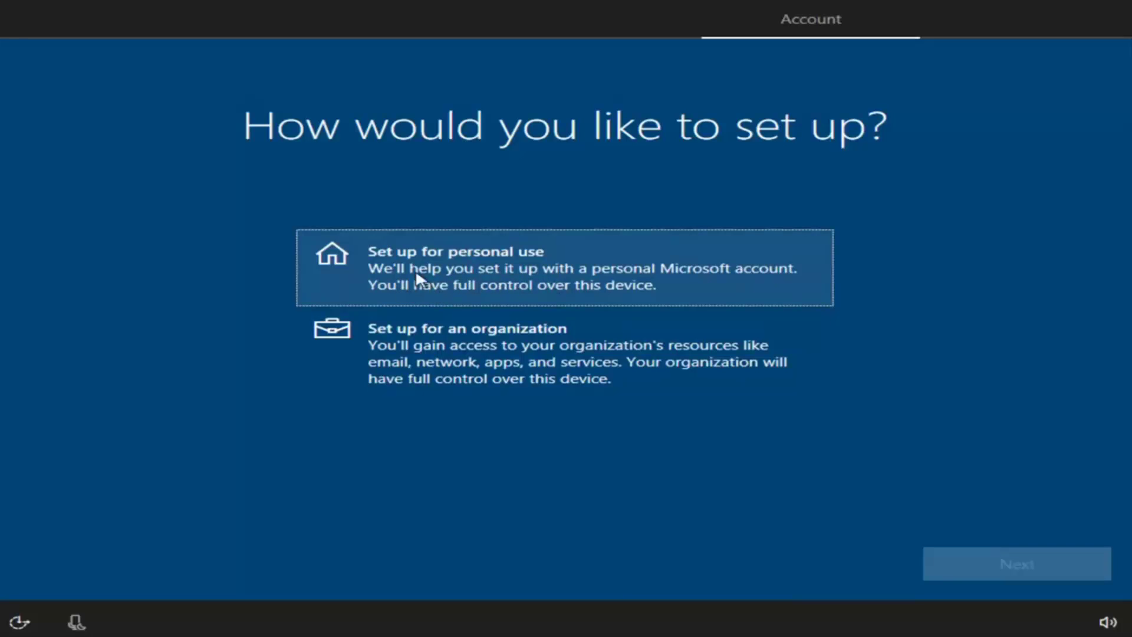
- Choose personal use, then an offline account, declining the Microsoft sign-in offer
click(416, 269)
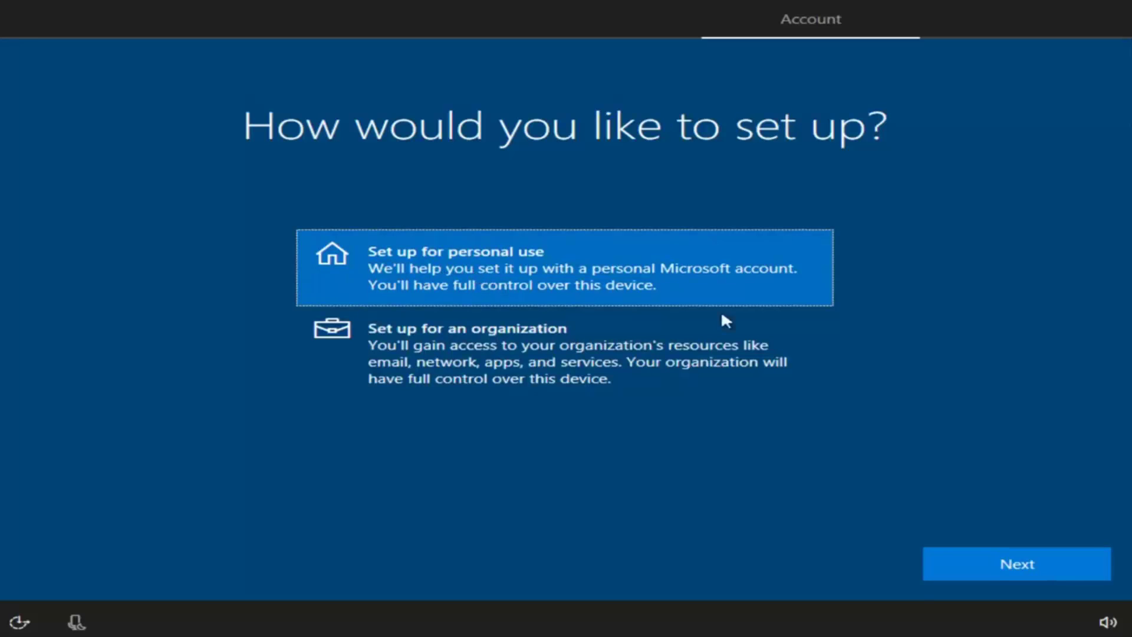
click(978, 562)
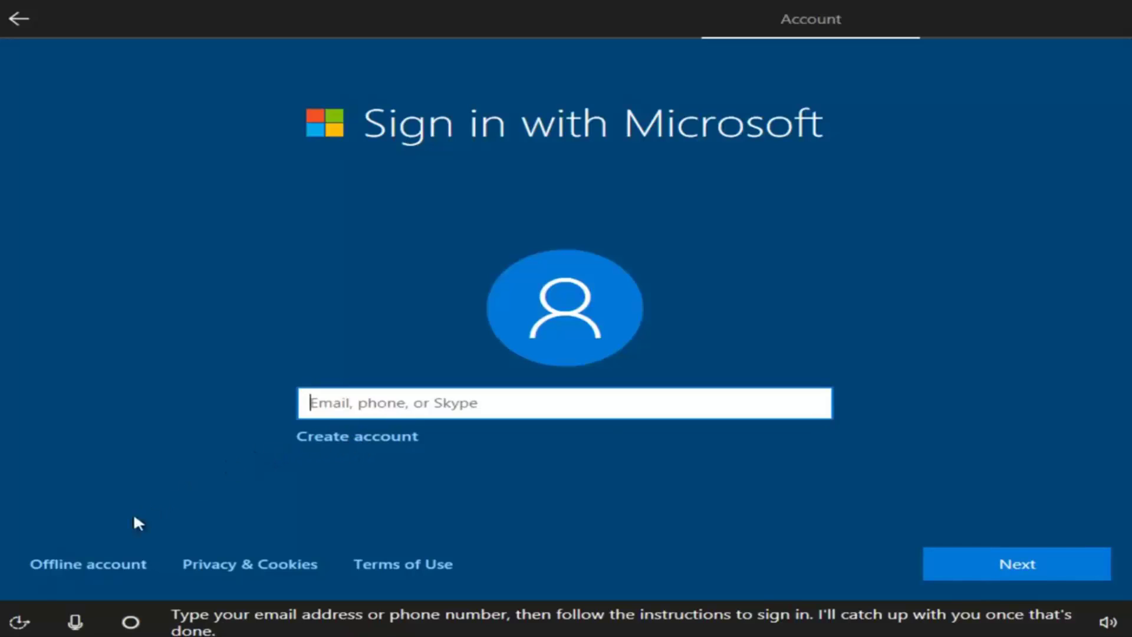
click(68, 575)
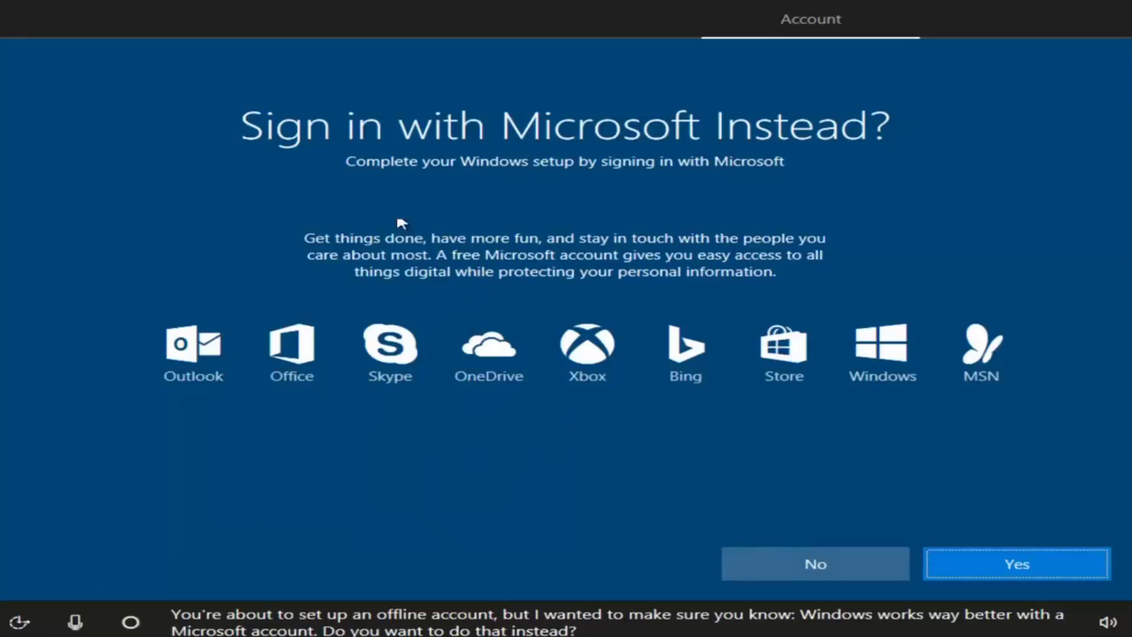
click(788, 559)
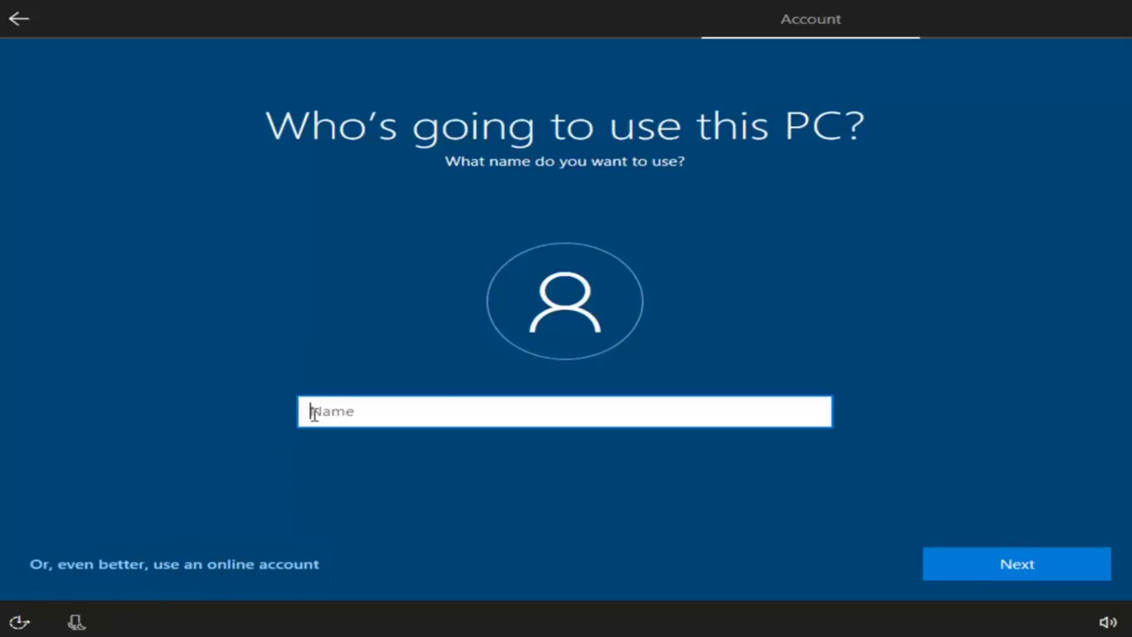
- Replace the test entry with the user's full name as the local account name and continue
text(Test)
key(BackSpace)
key(BackSpace)
key(BackSpace)
key(BackSpace)
text(John Smith)
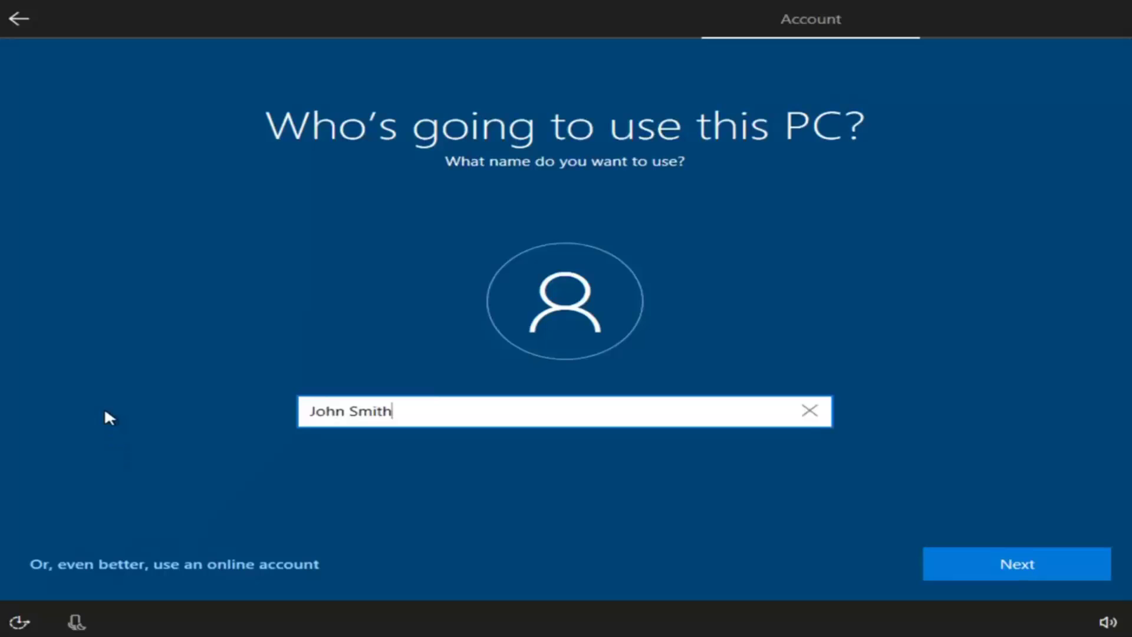
click(979, 566)
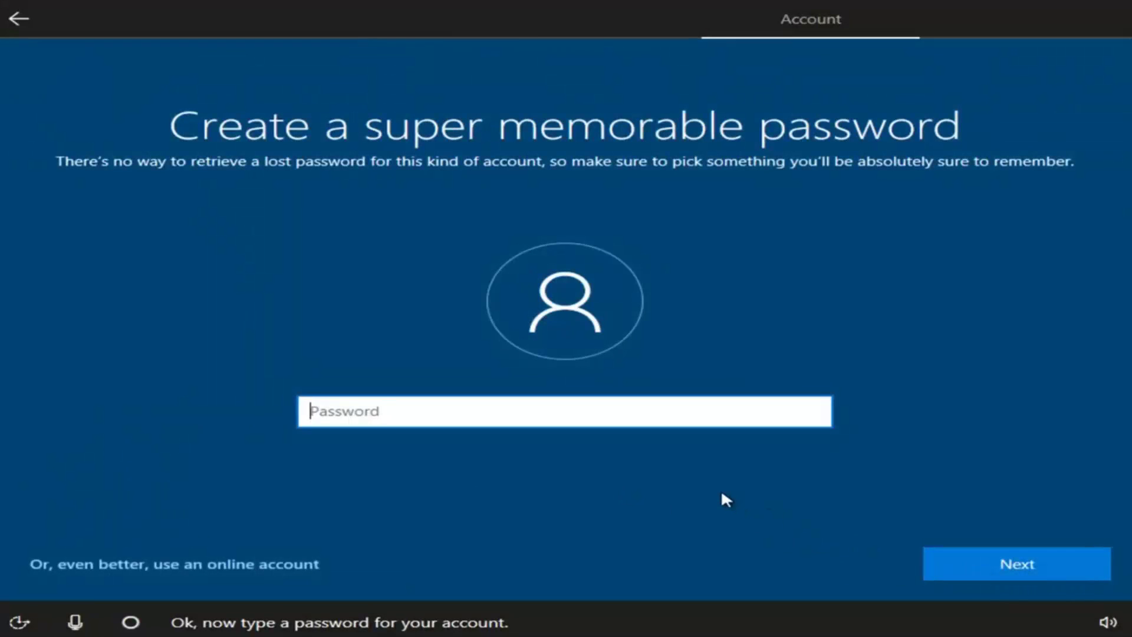
- Enter the account password and confirm it by typing it again
text(•••••••••)
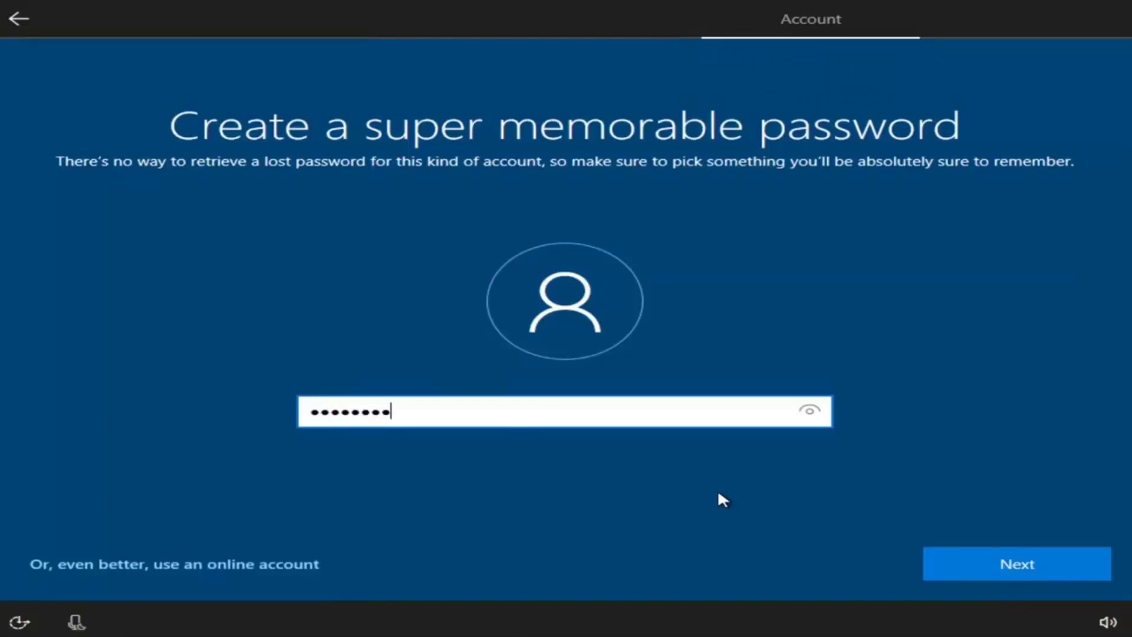
drag(519, 419, 19, 420)
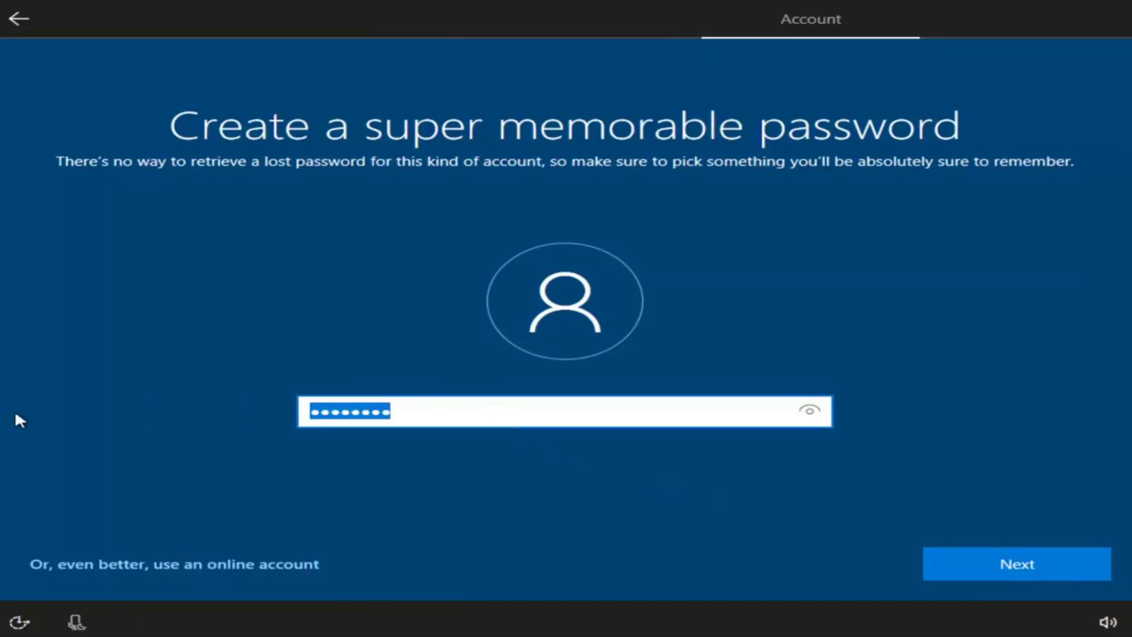
text(••••••)
key(ctrl+a)
text(•••••••••)
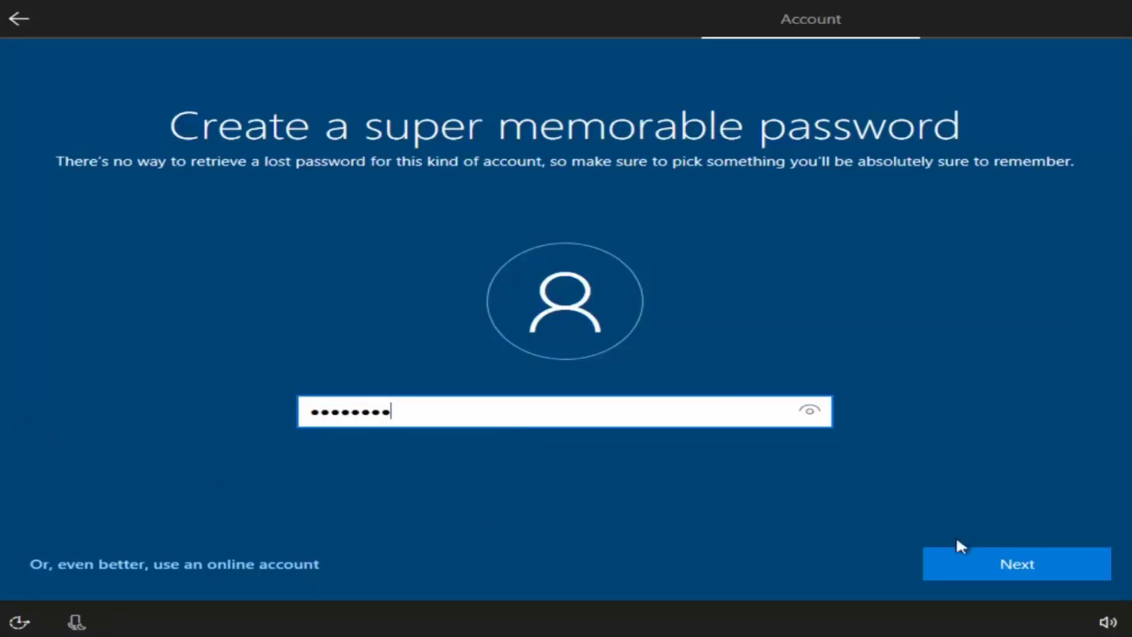
click(1061, 570)
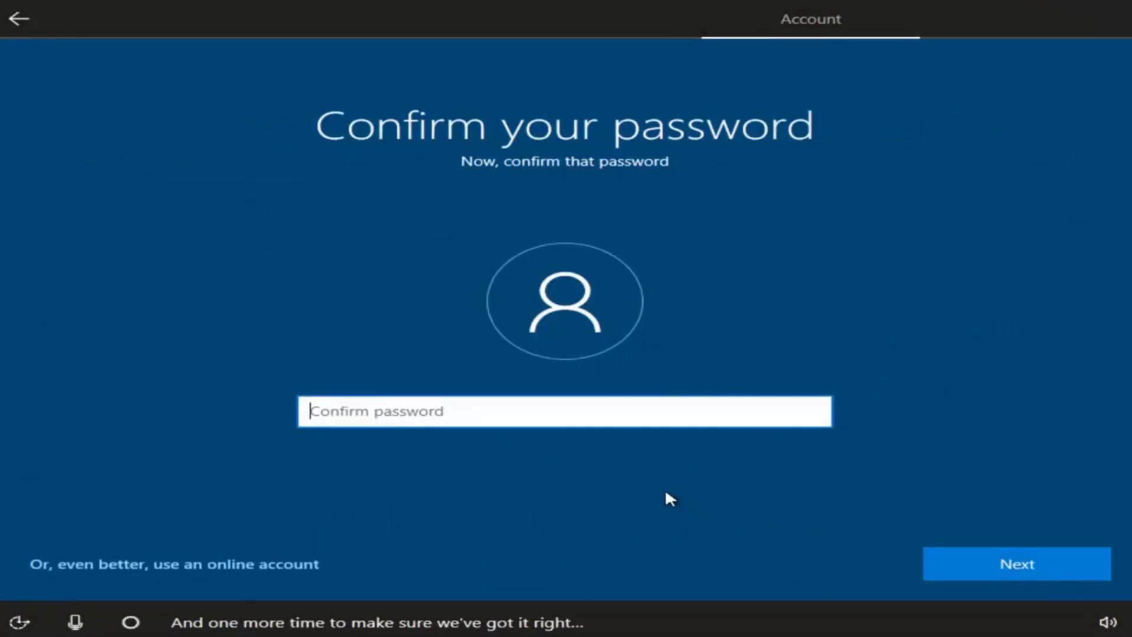
text(•••••••••)
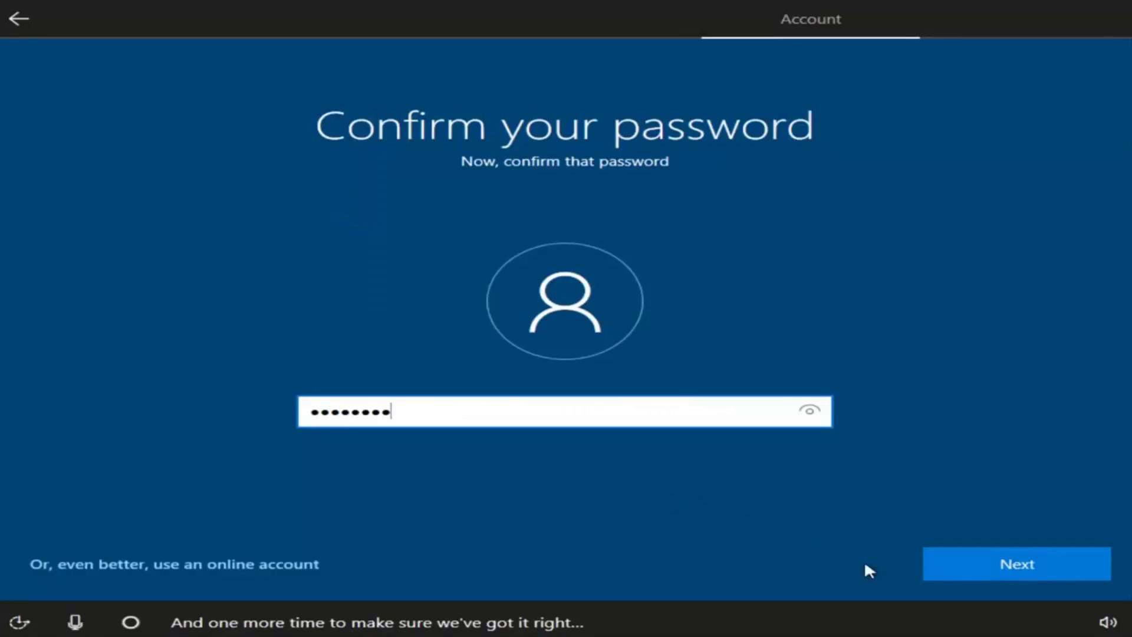
click(1001, 567)
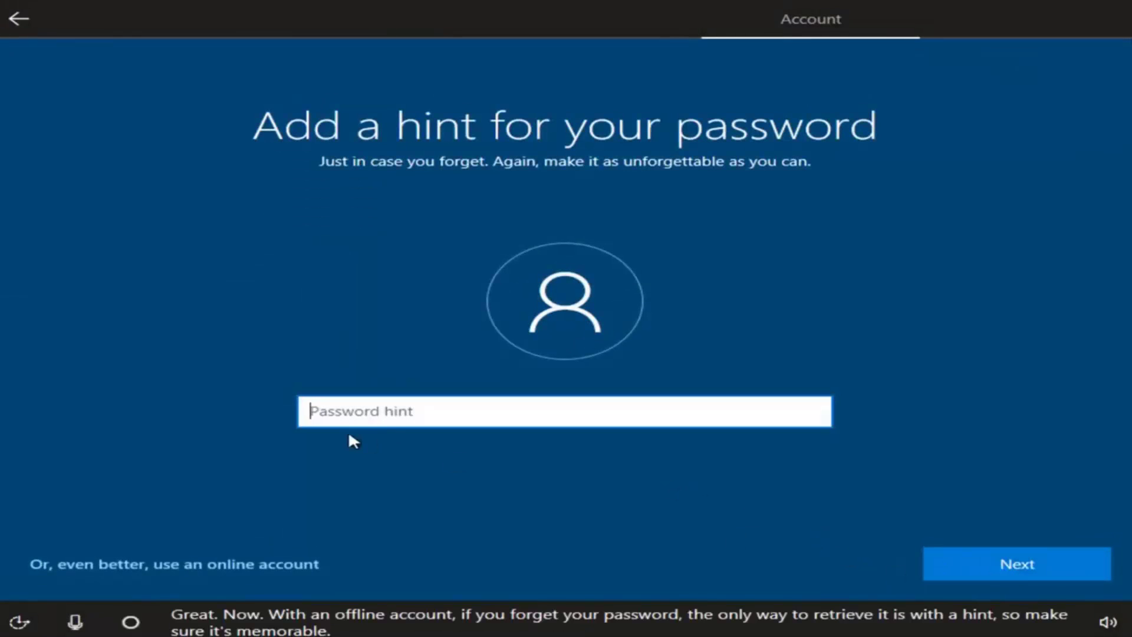
text(password)
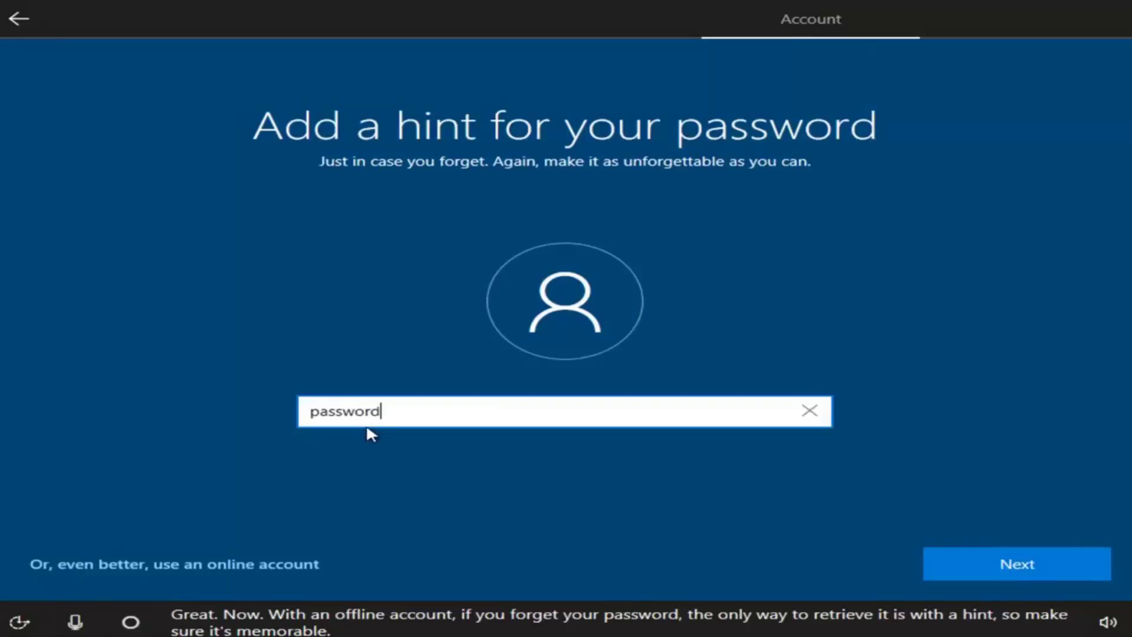
click(949, 570)
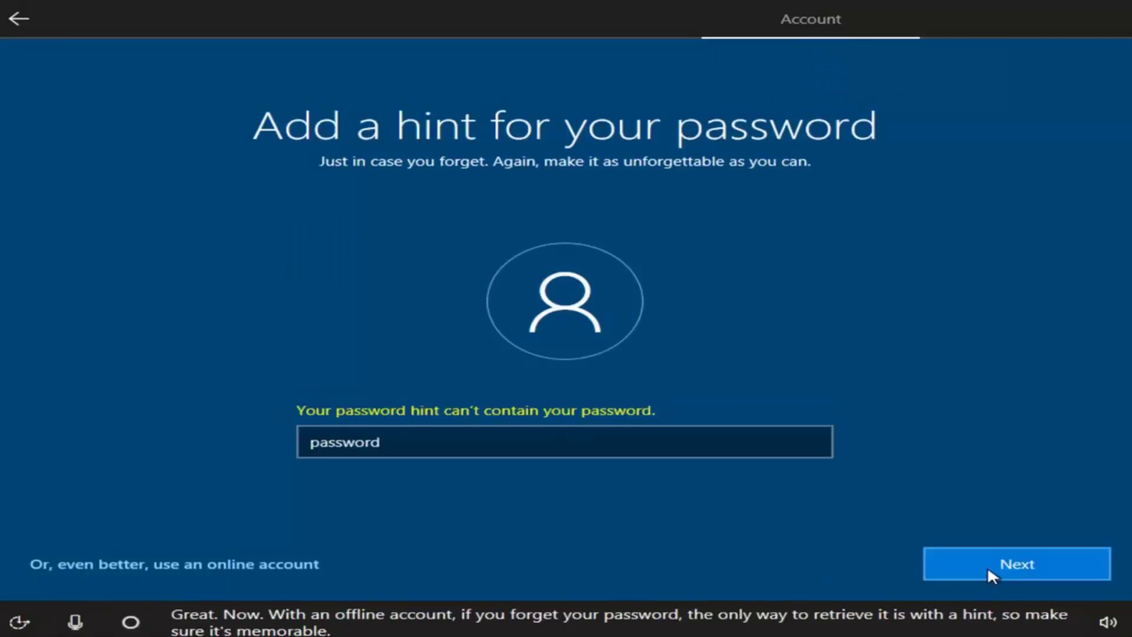
click(408, 435)
text(1)
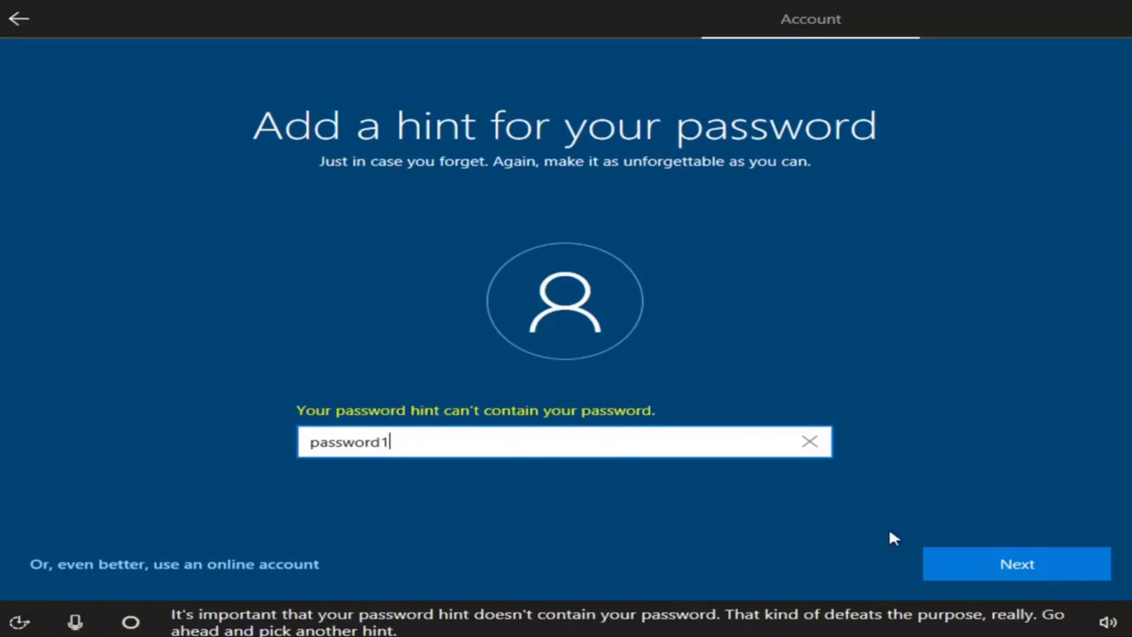
click(924, 565)
text(pass-word)
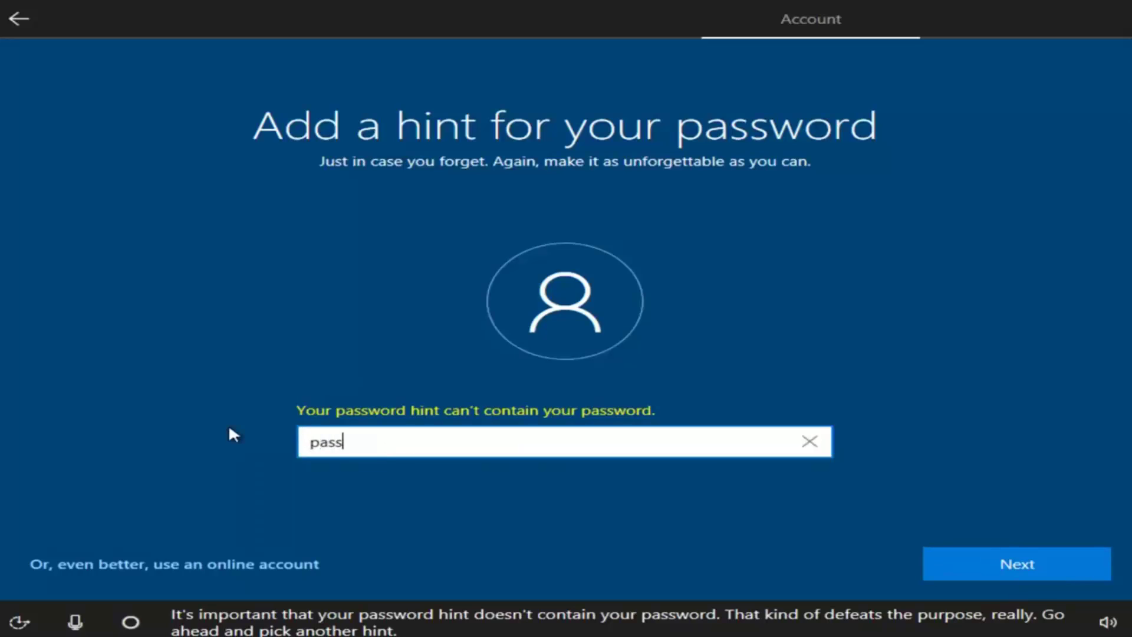
click(1024, 575)
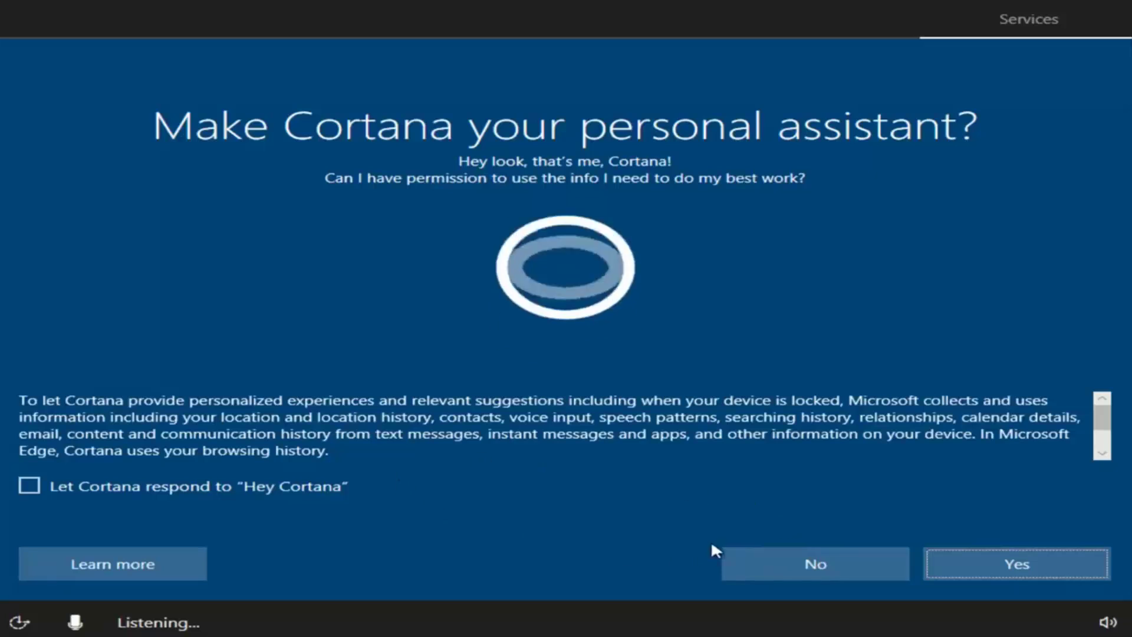
- Decline making Cortana the personal assistant
click(741, 560)
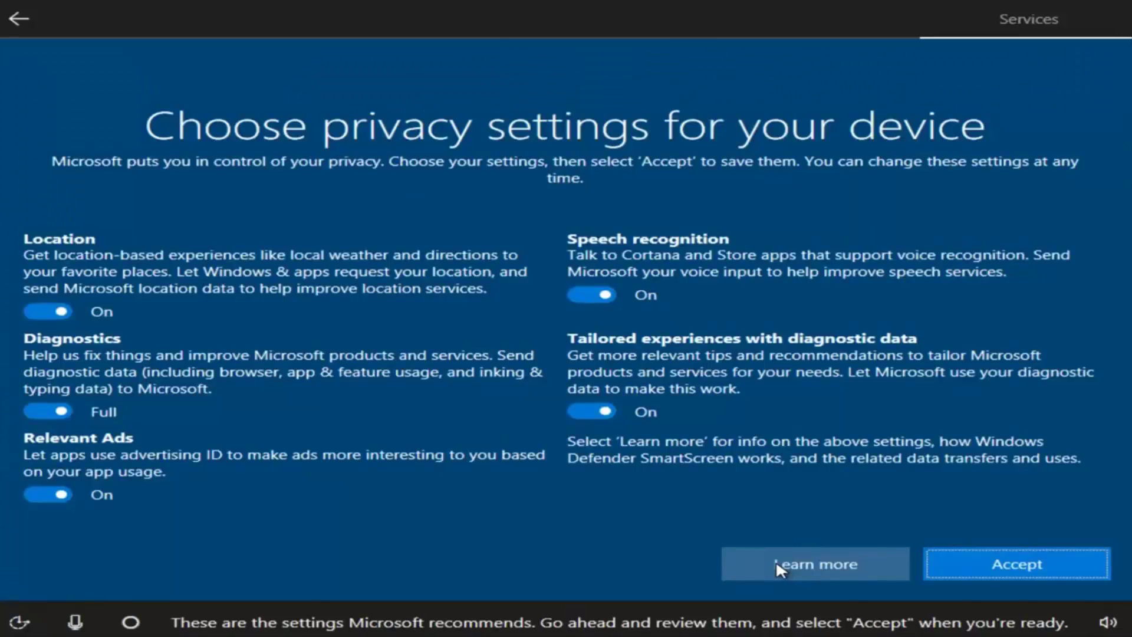
- Turn off Location, Speech recognition, Tailored experiences and Relevant Ads, set Diagnostics to Basic, and accept
click(56, 310)
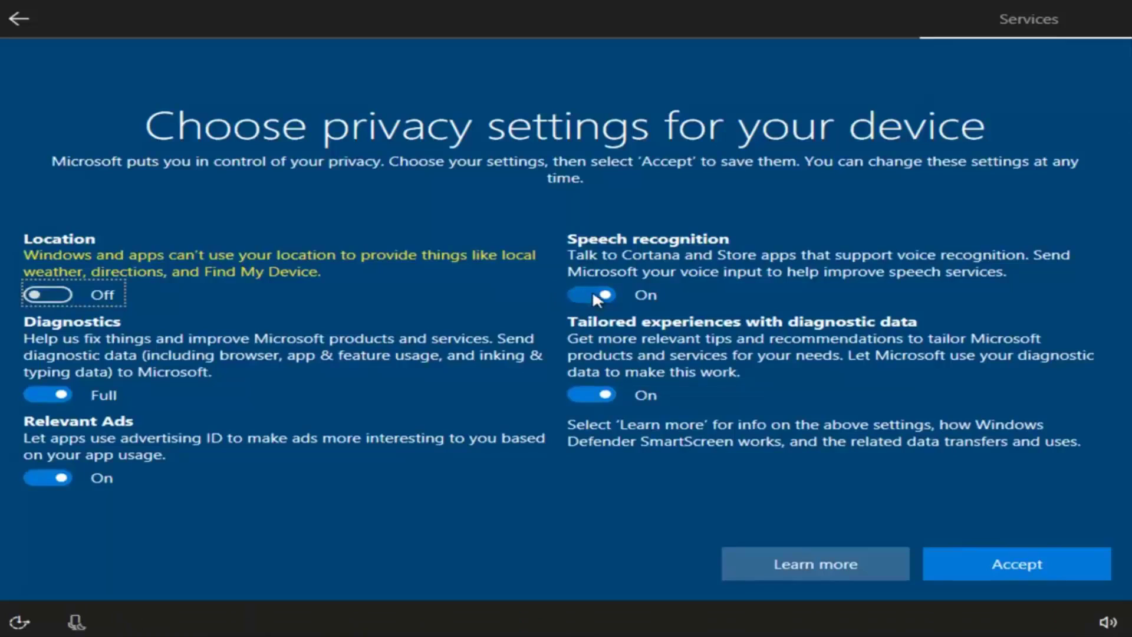
click(592, 293)
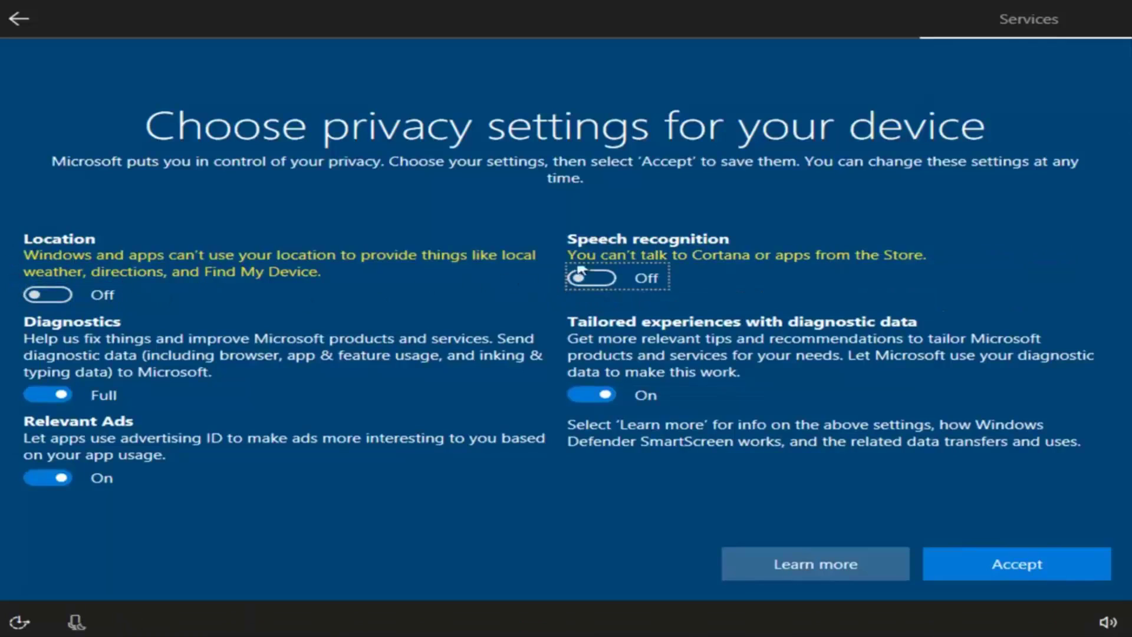
click(585, 393)
click(35, 476)
click(42, 392)
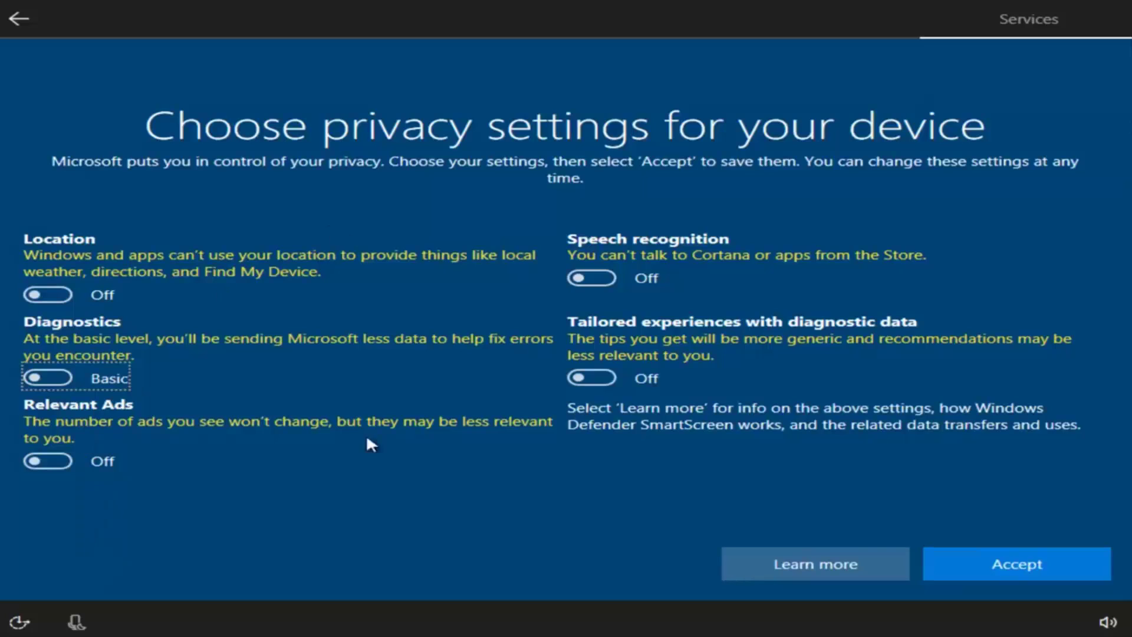
click(953, 568)
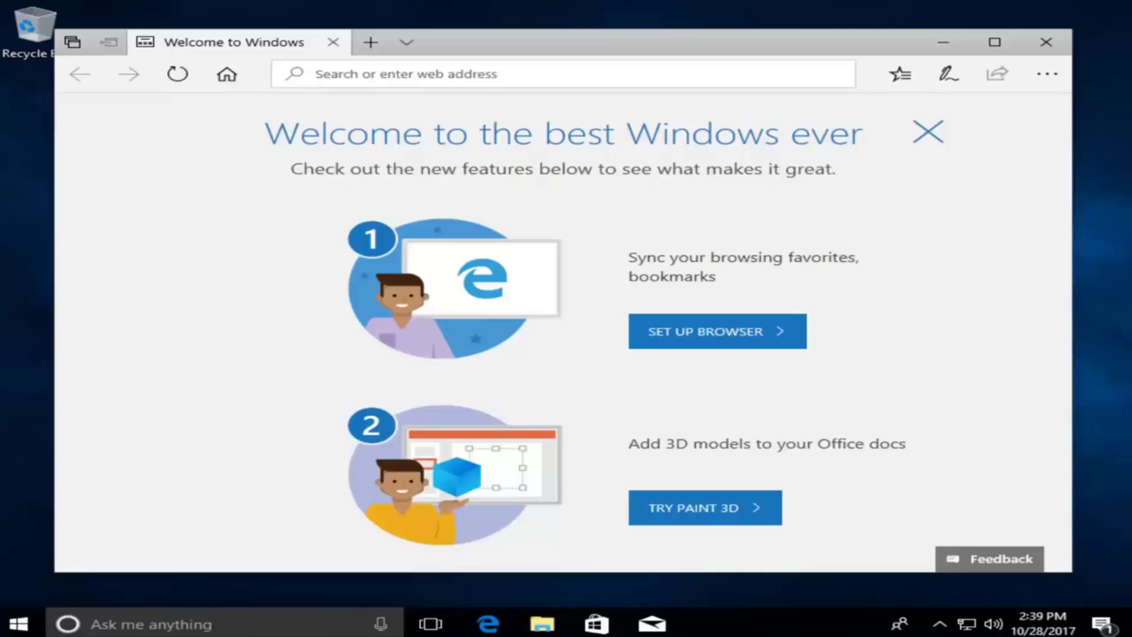
- Close the Edge welcome window, then open and dismiss the Start menu
click(761, 58)
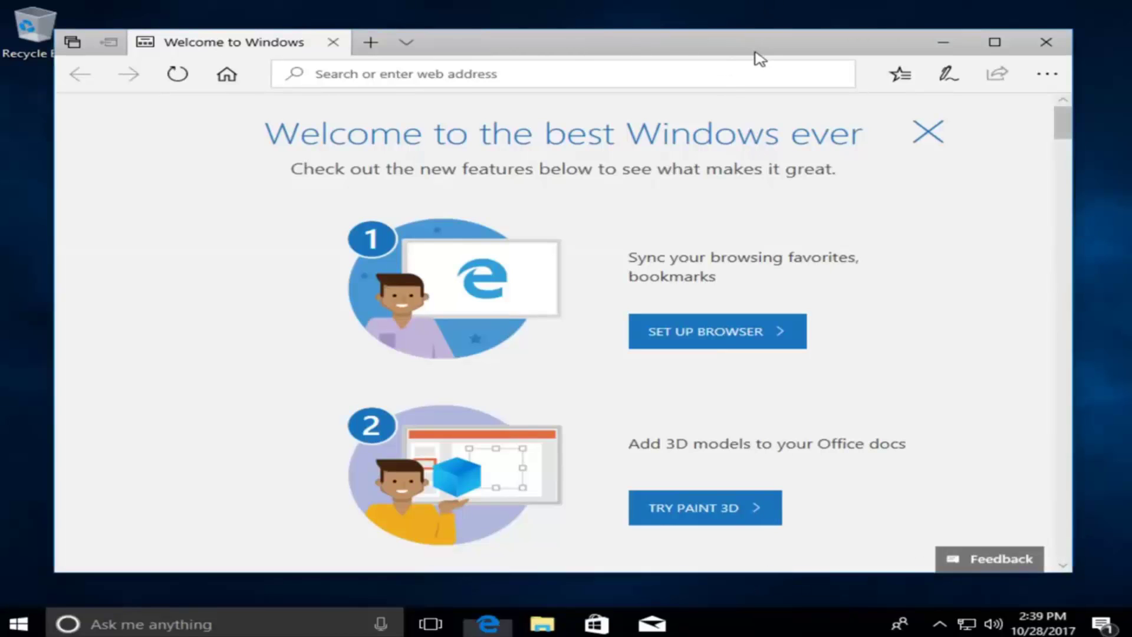
click(1047, 44)
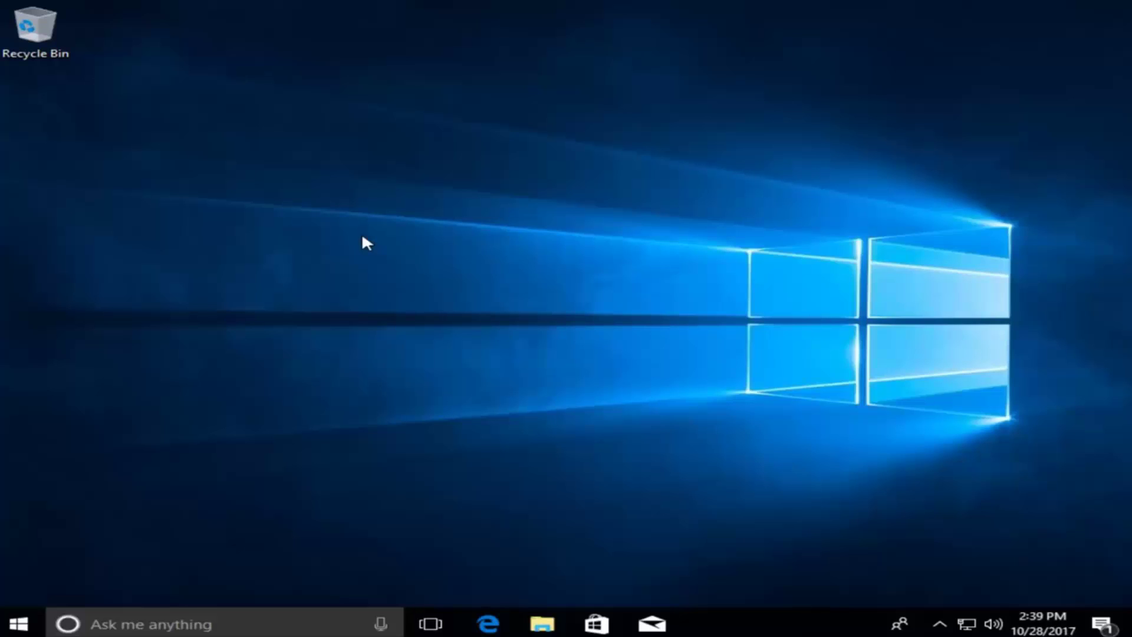
click(26, 619)
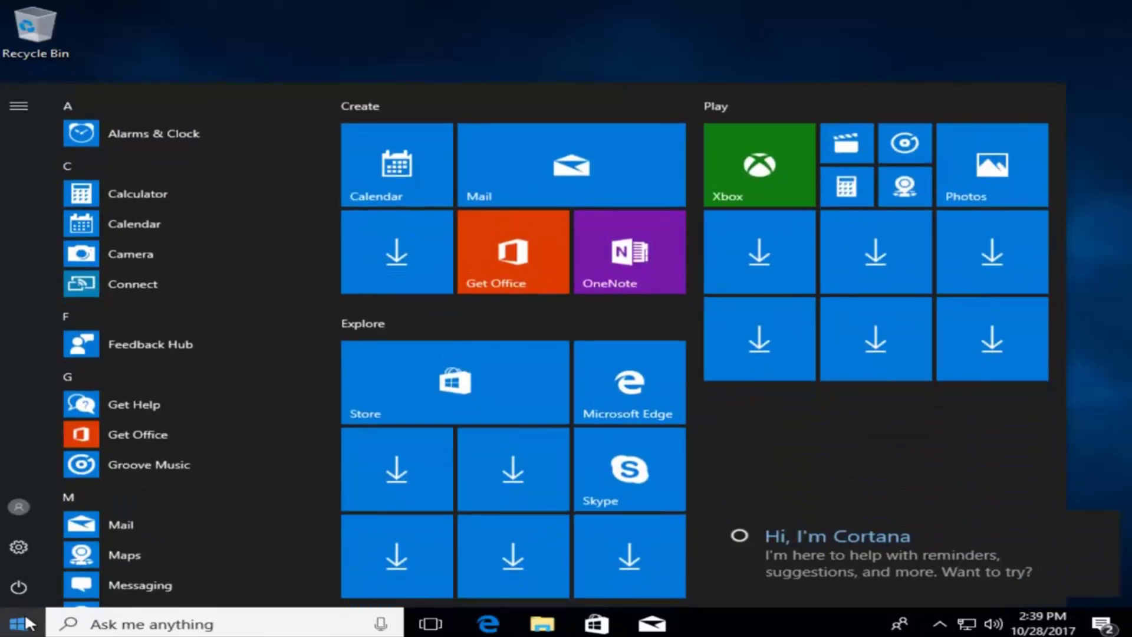
click(501, 37)
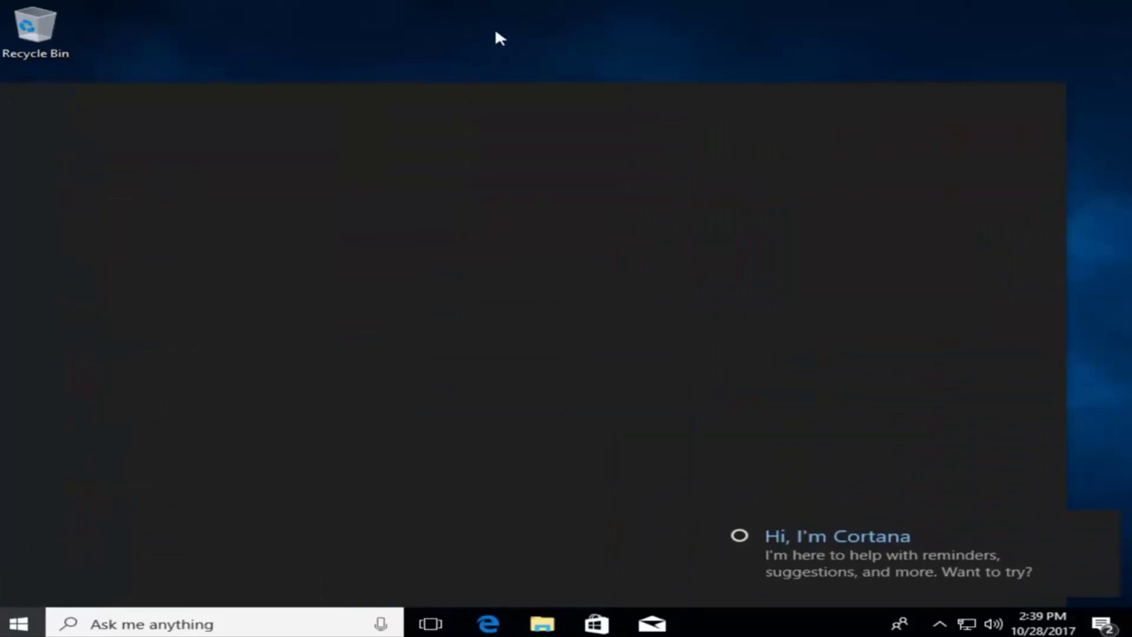